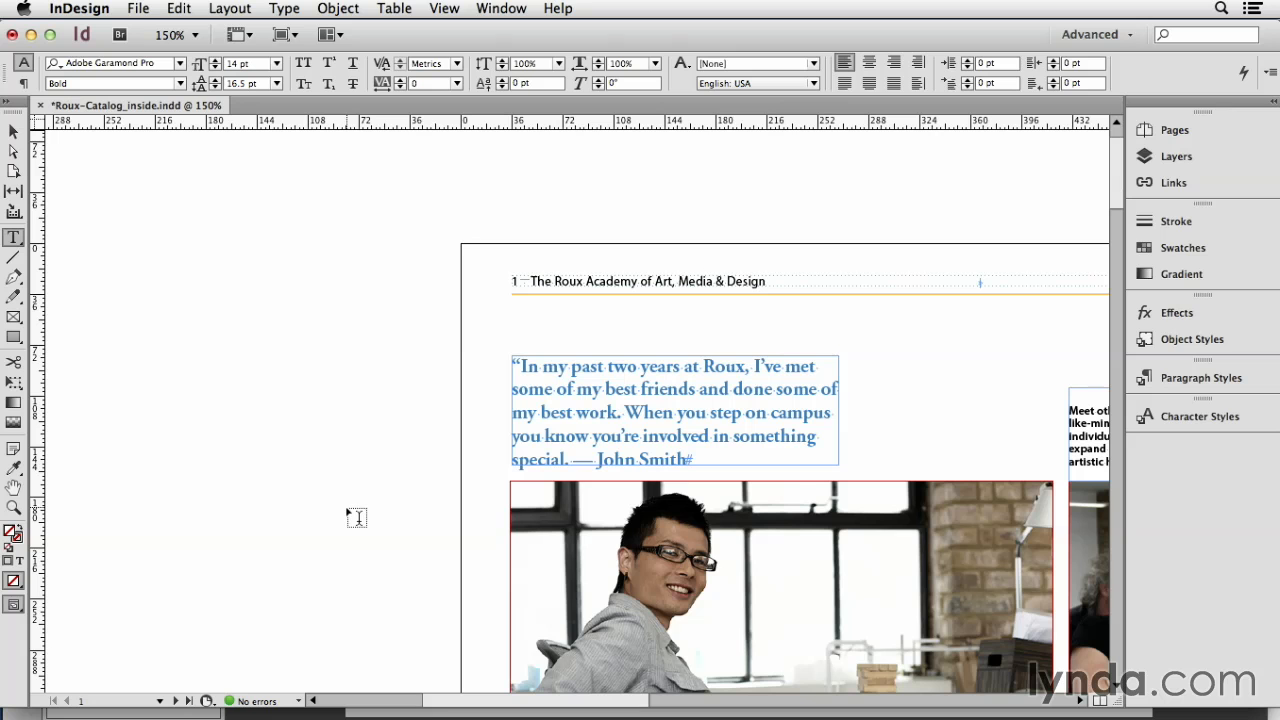
# Step: Check the paragraph style assigned to the quote above the photo and highlight the speaker's name at its end
pyautogui.click(705, 396)
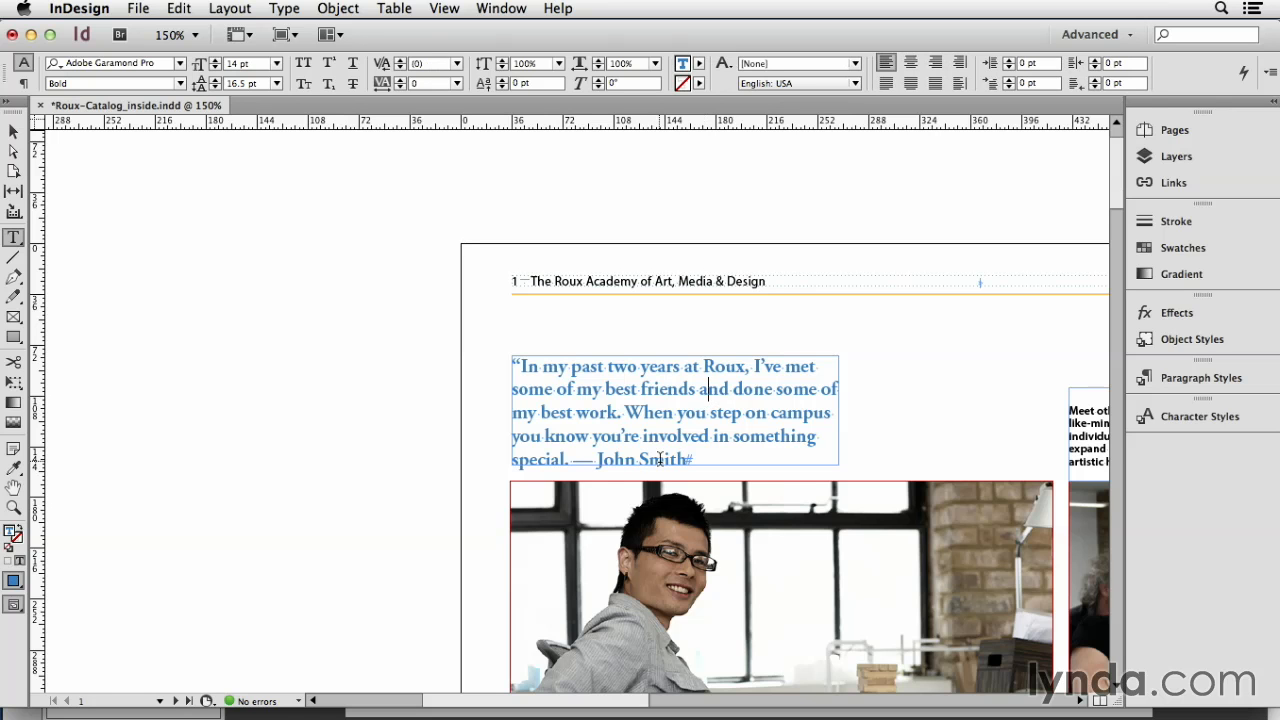
pyautogui.click(1212, 380)
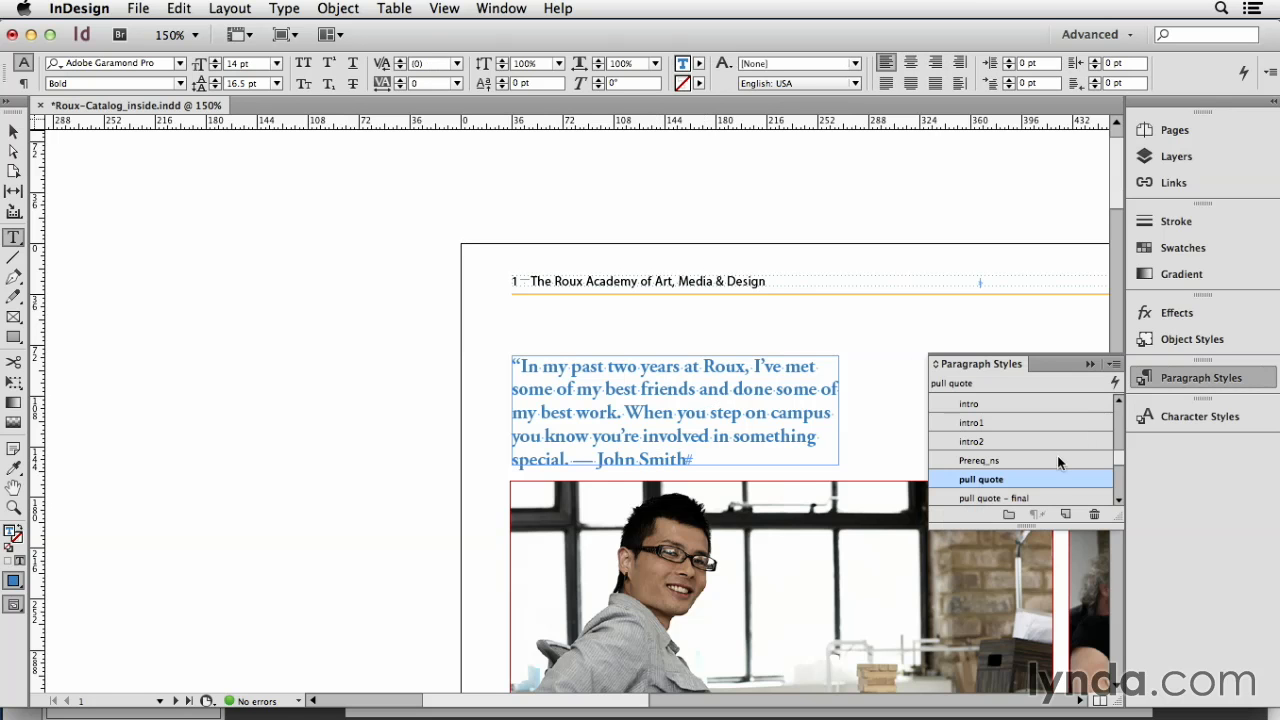
pyautogui.click(1191, 378)
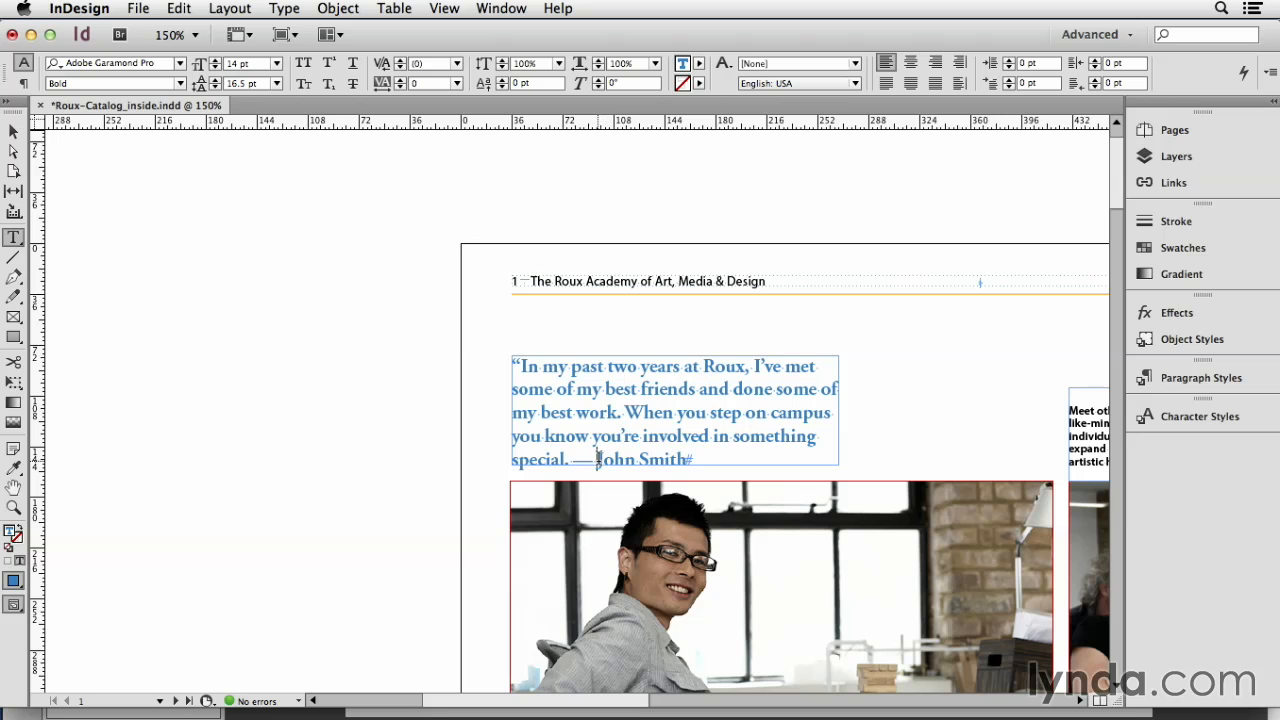
pyautogui.moveTo(597, 458); pyautogui.dragTo(692, 458)
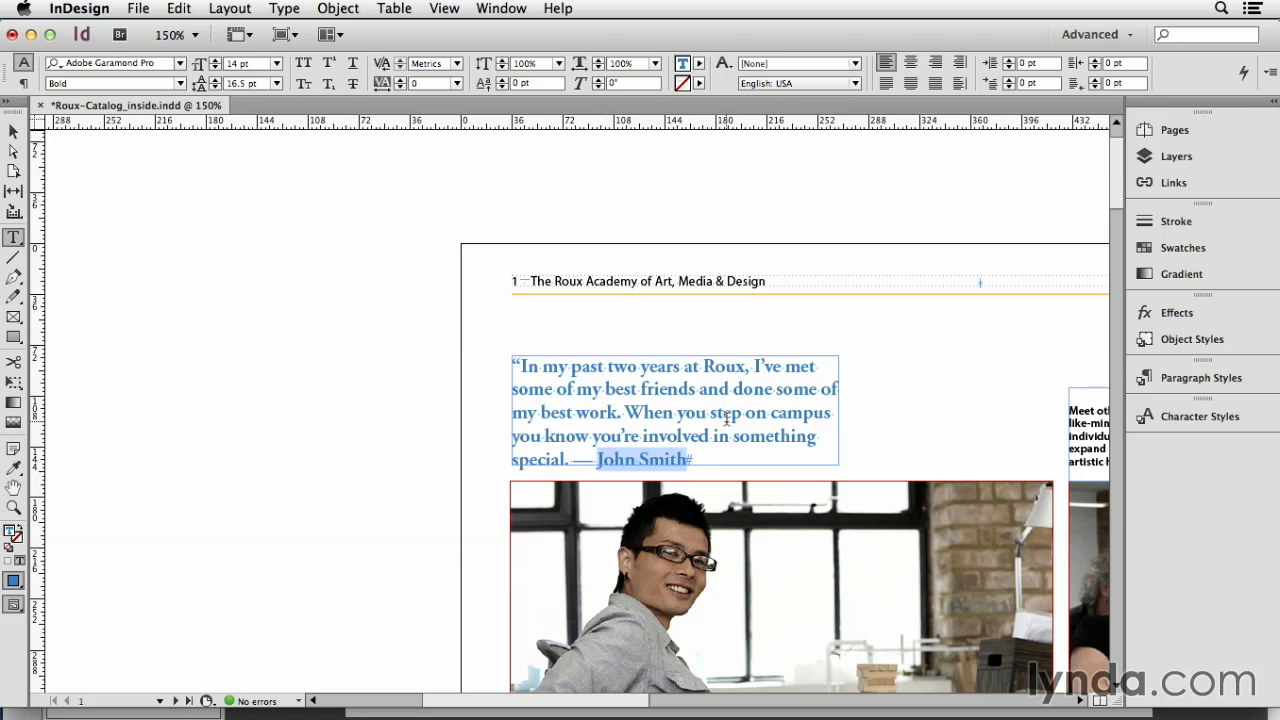
pyautogui.click(712, 416)
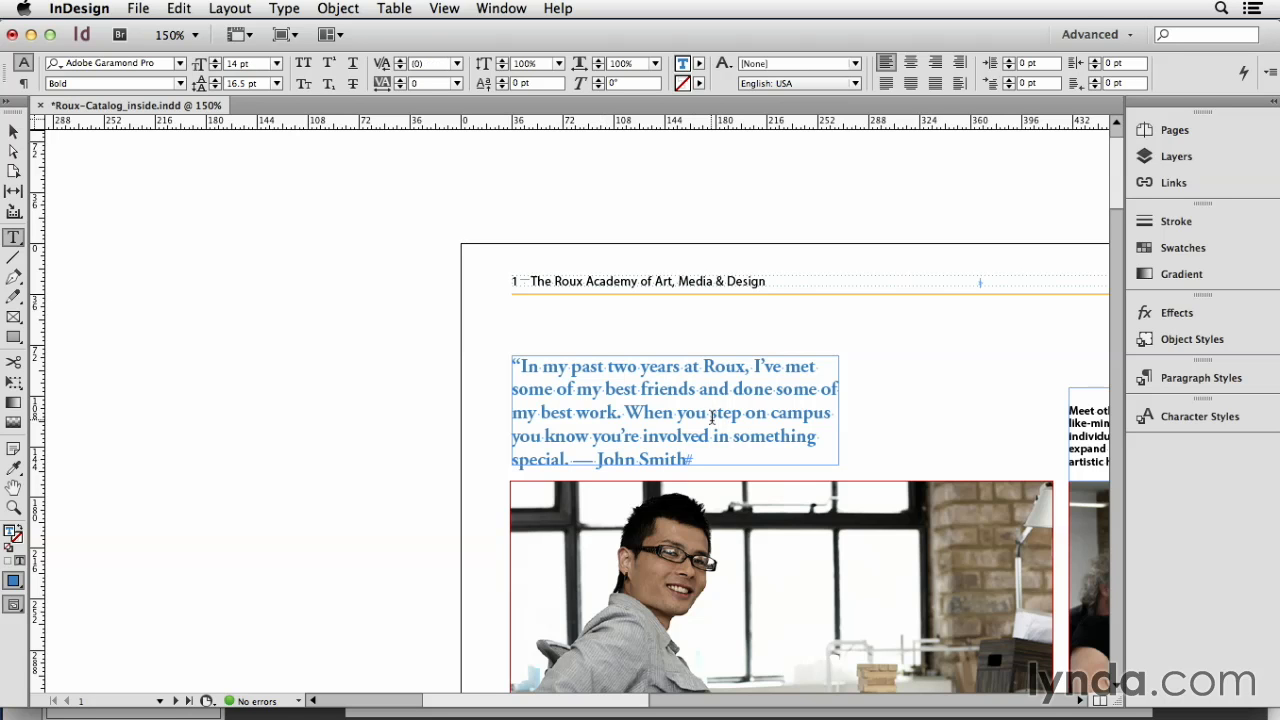
# Step: Open the pull quote paragraph style's Drop Caps and Nested Styles settings, keeping the quote in view
pyautogui.click(1200, 378)
pyautogui.doubleClick(950, 479)
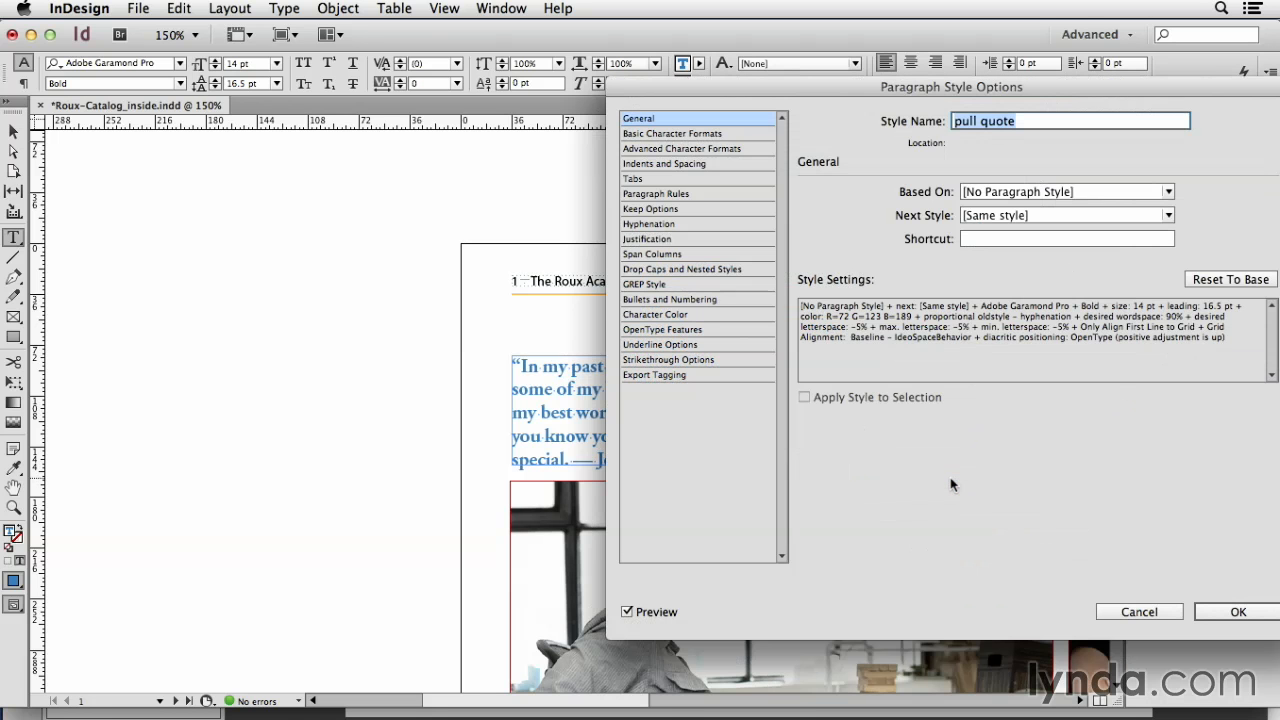
pyautogui.click(688, 270)
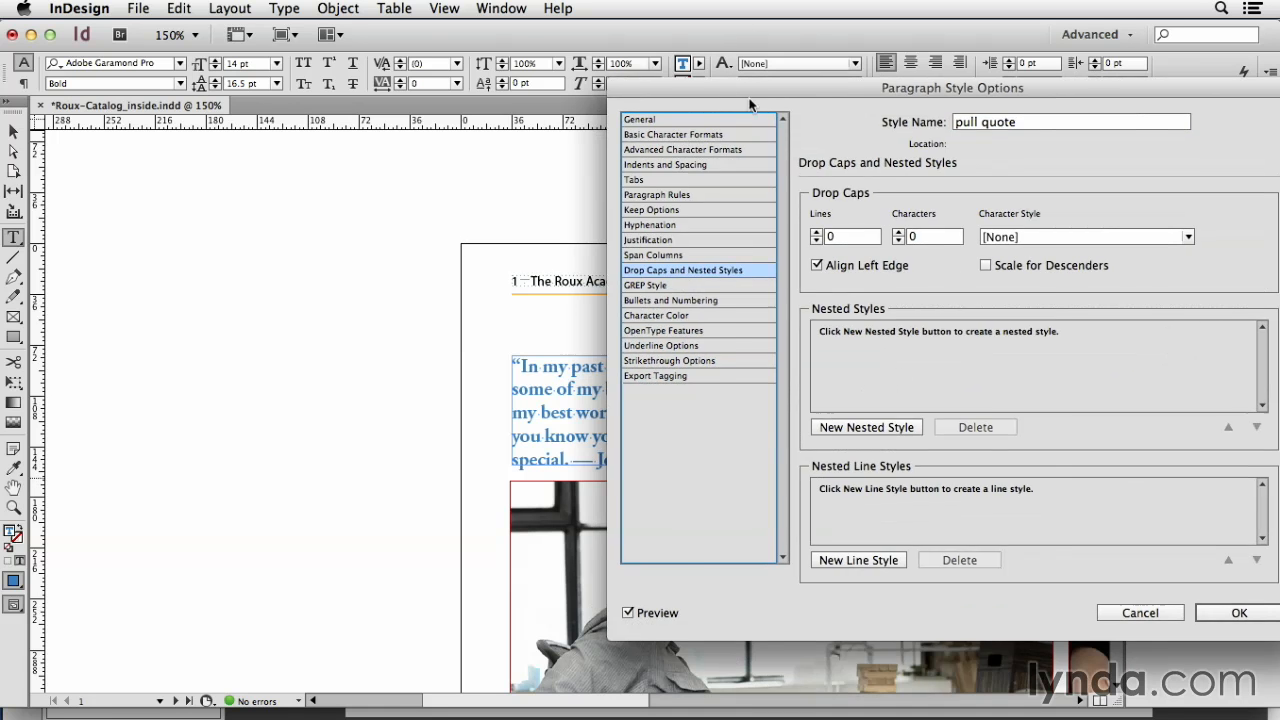
pyautogui.moveTo(730, 89); pyautogui.dragTo(1064, 129)
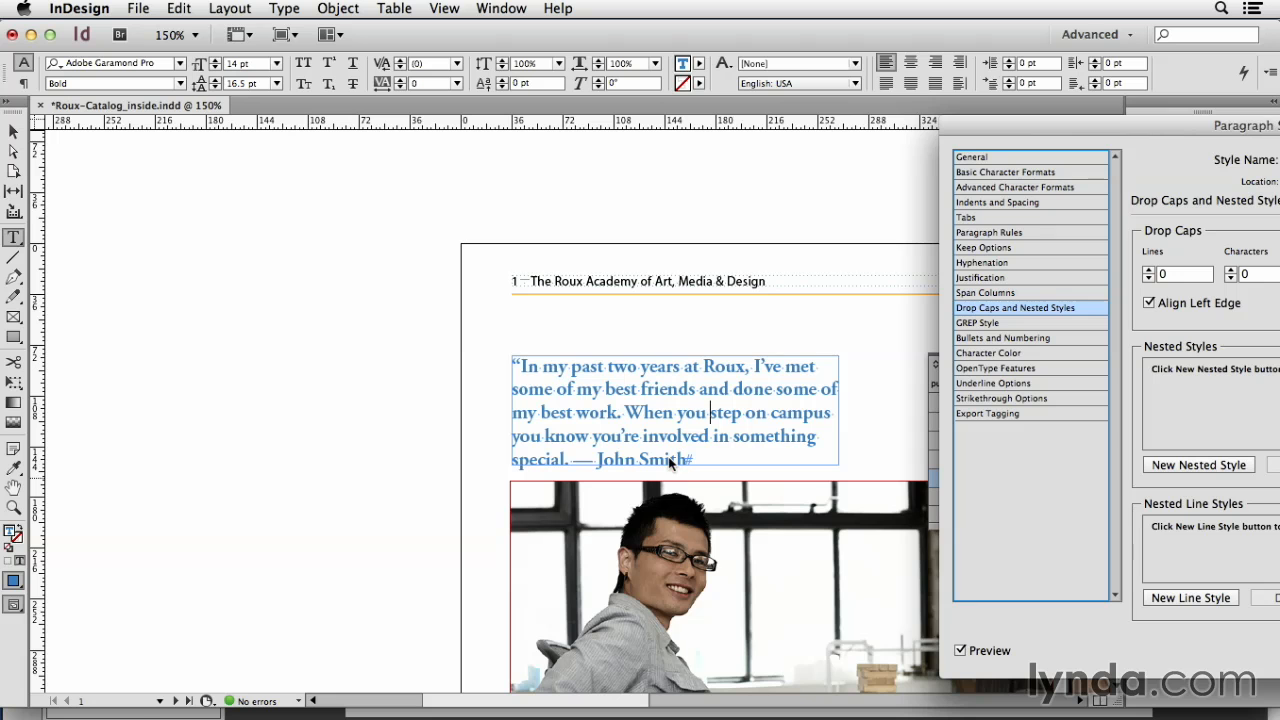
pyautogui.moveTo(1225, 126); pyautogui.dragTo(1033, 59)
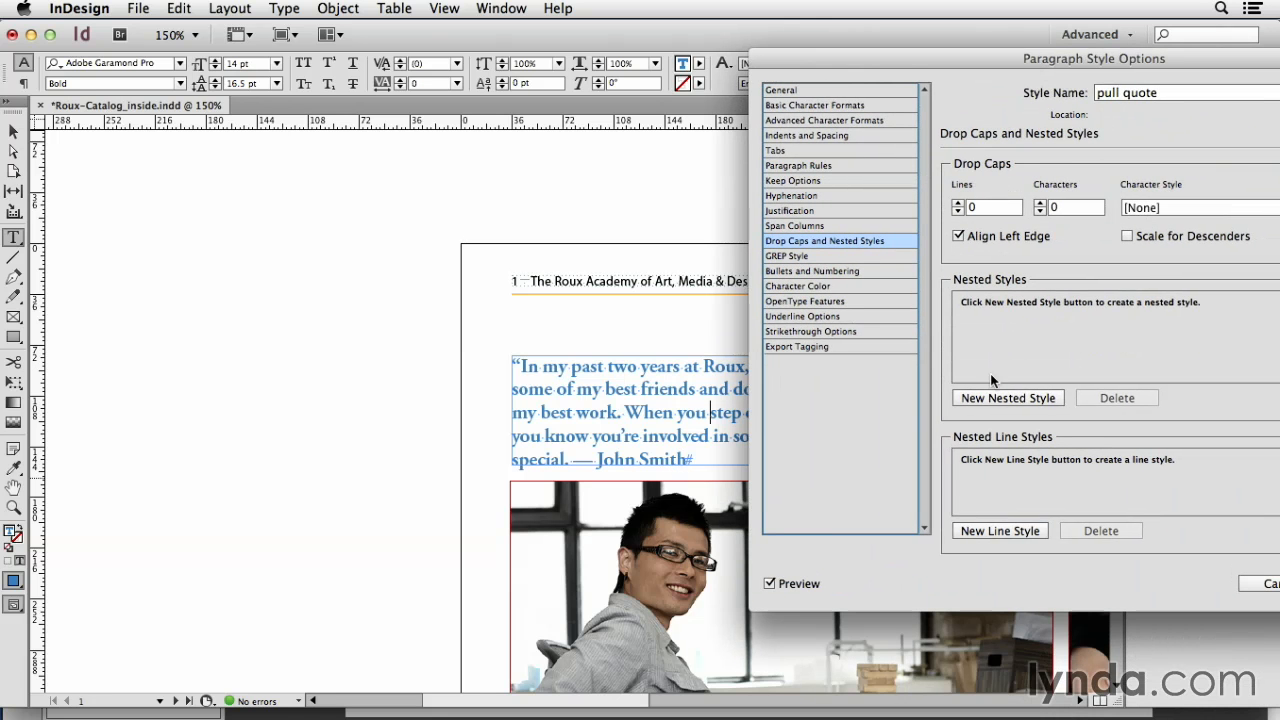
# Step: Try adding two nested styles to the pull quote paragraph style, view the available character styles, and discard the changes
pyautogui.click(1020, 397)
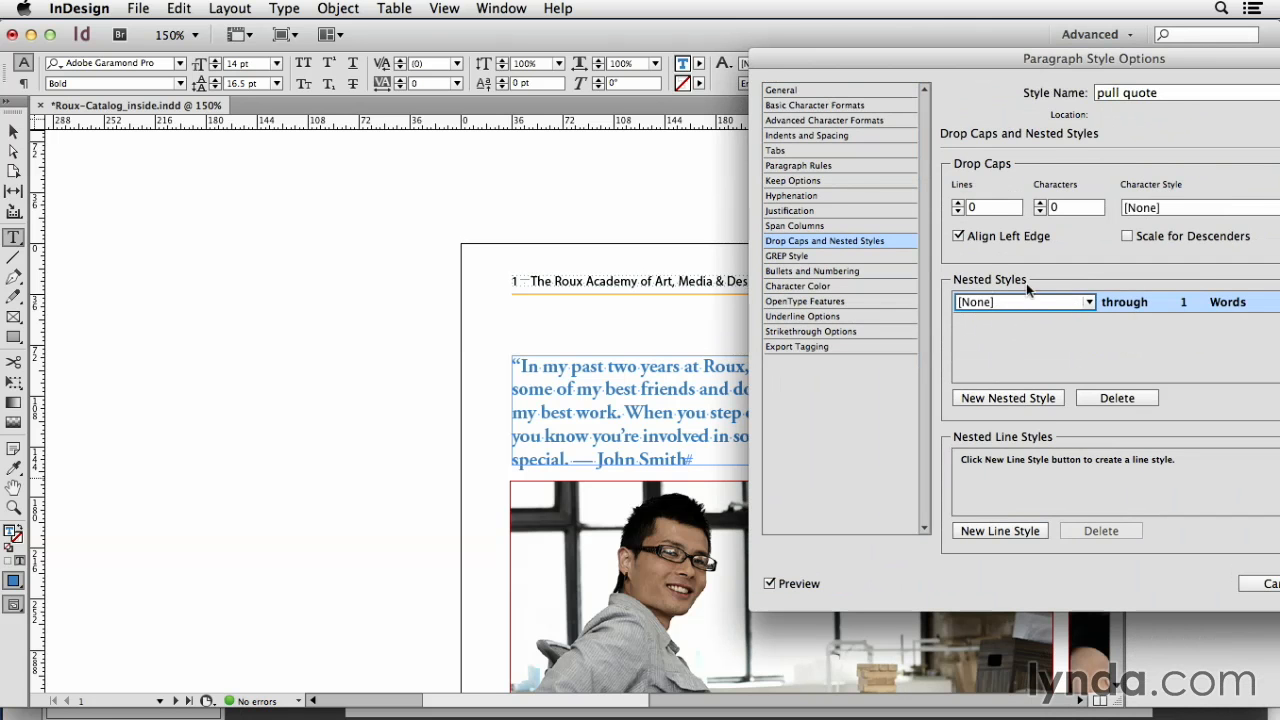
pyautogui.moveTo(1152, 66); pyautogui.dragTo(988, 78)
pyautogui.click(1089, 316)
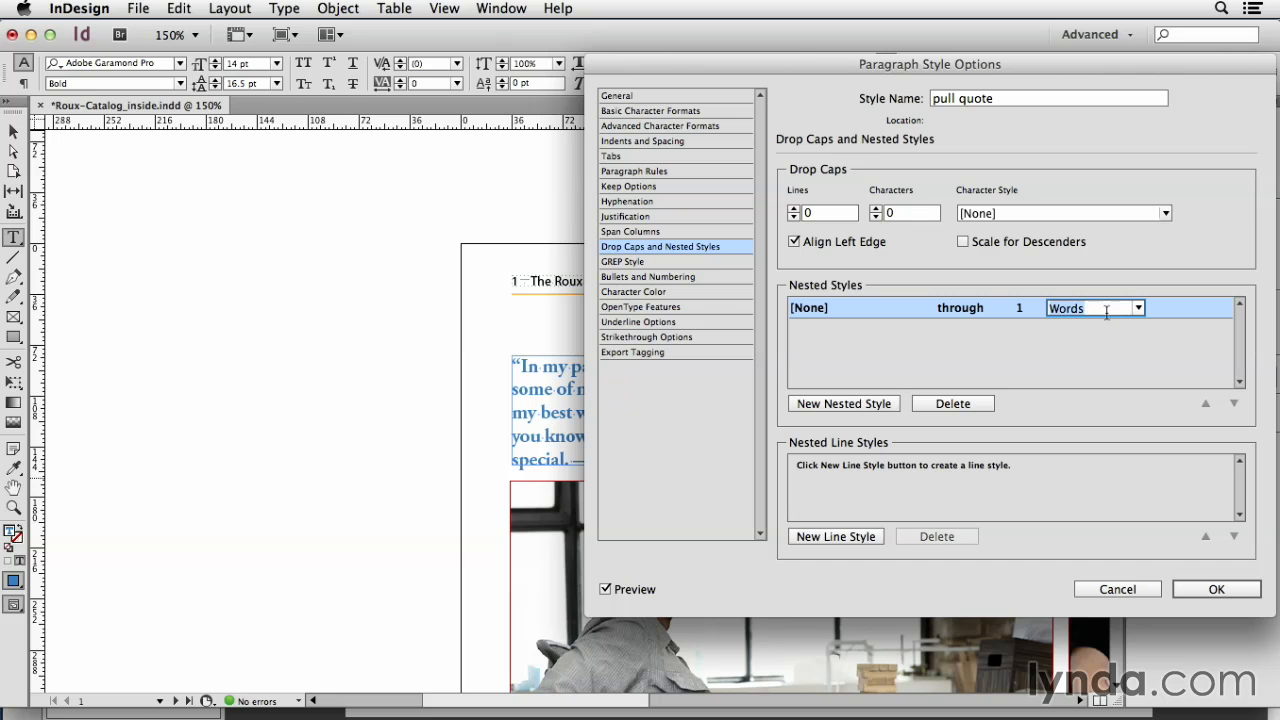
pyautogui.click(836, 405)
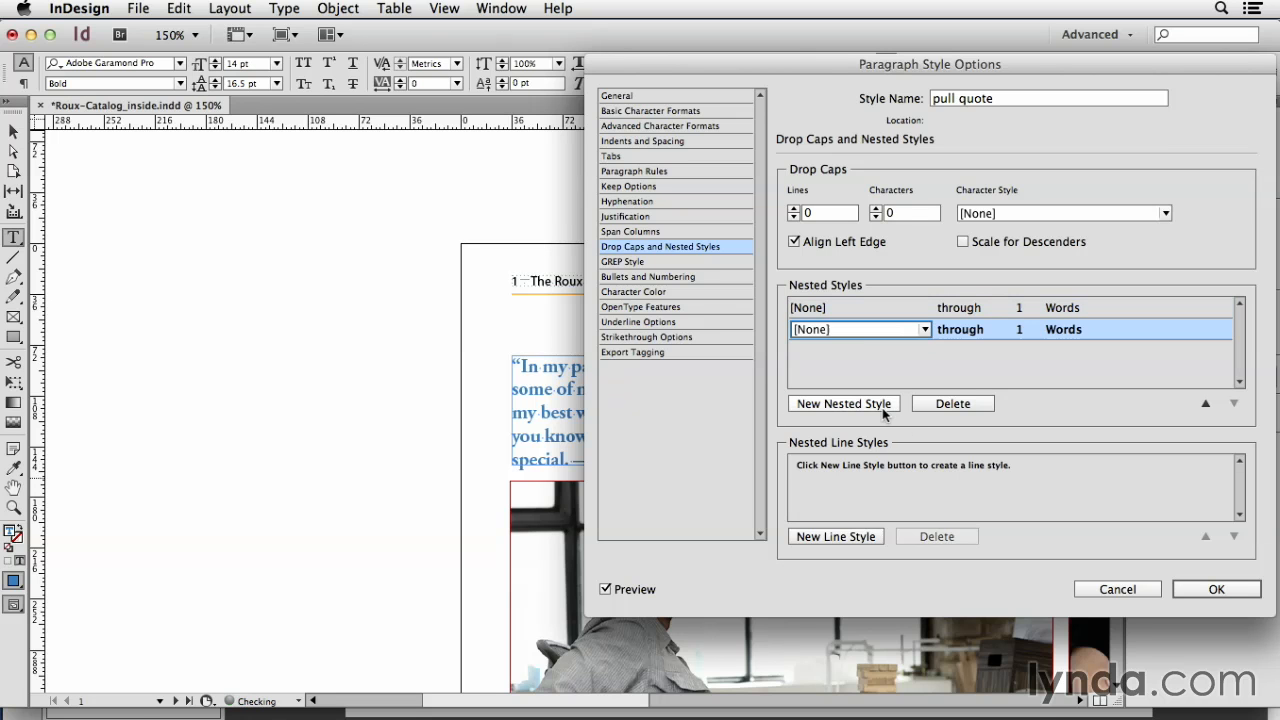
pyautogui.click(833, 333)
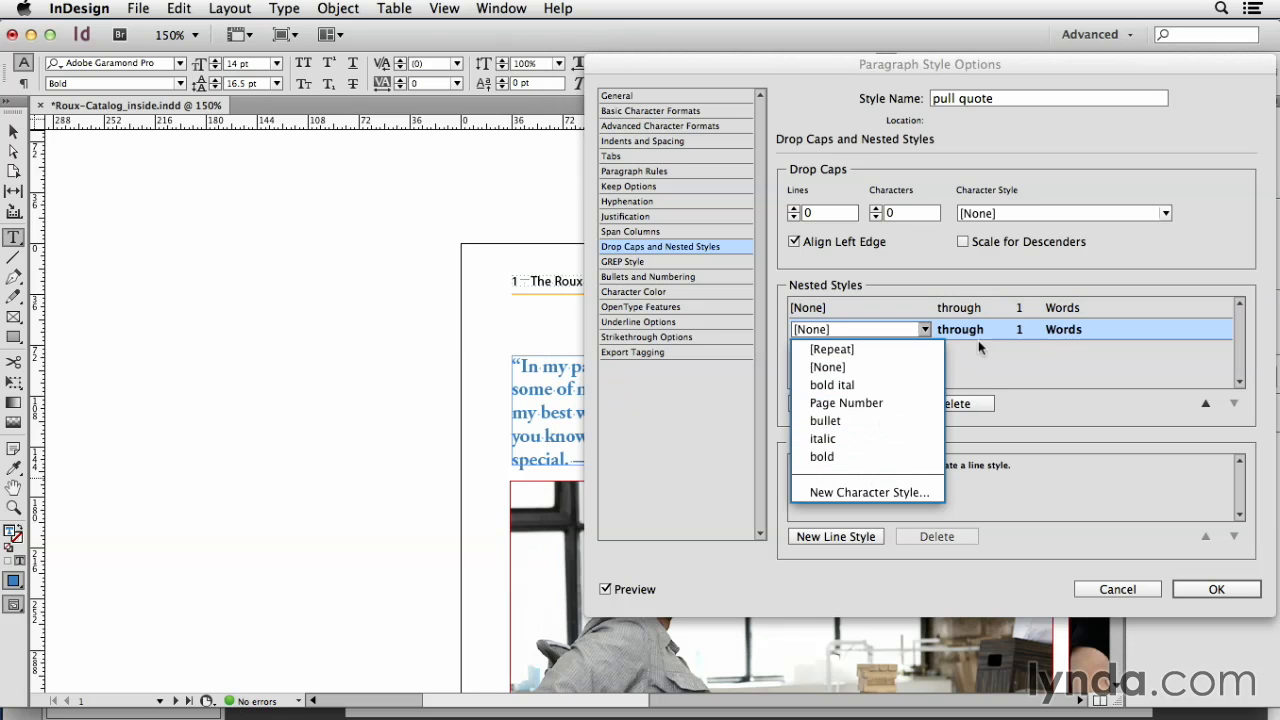
pyautogui.click(1096, 362)
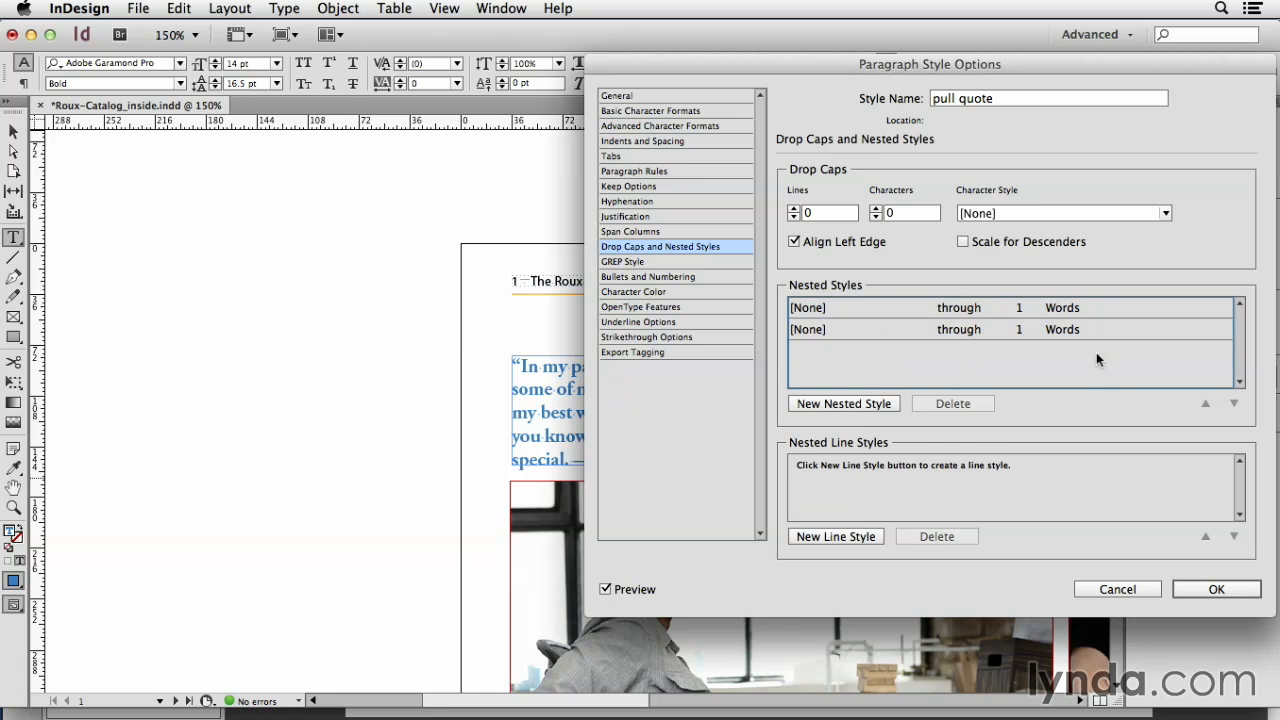
pyautogui.click(1114, 592)
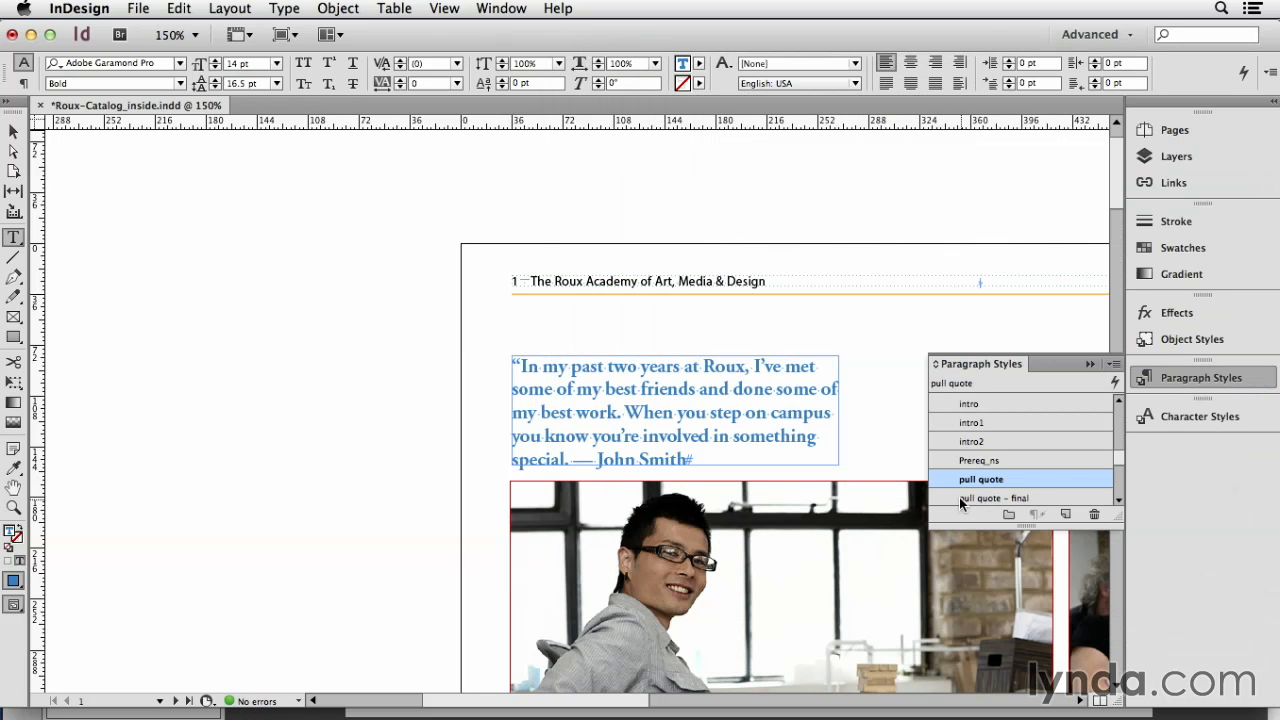
# Step: Examine the first nested style of the pull quote - final paragraph style and its end character
pyautogui.rightClick(959, 497)
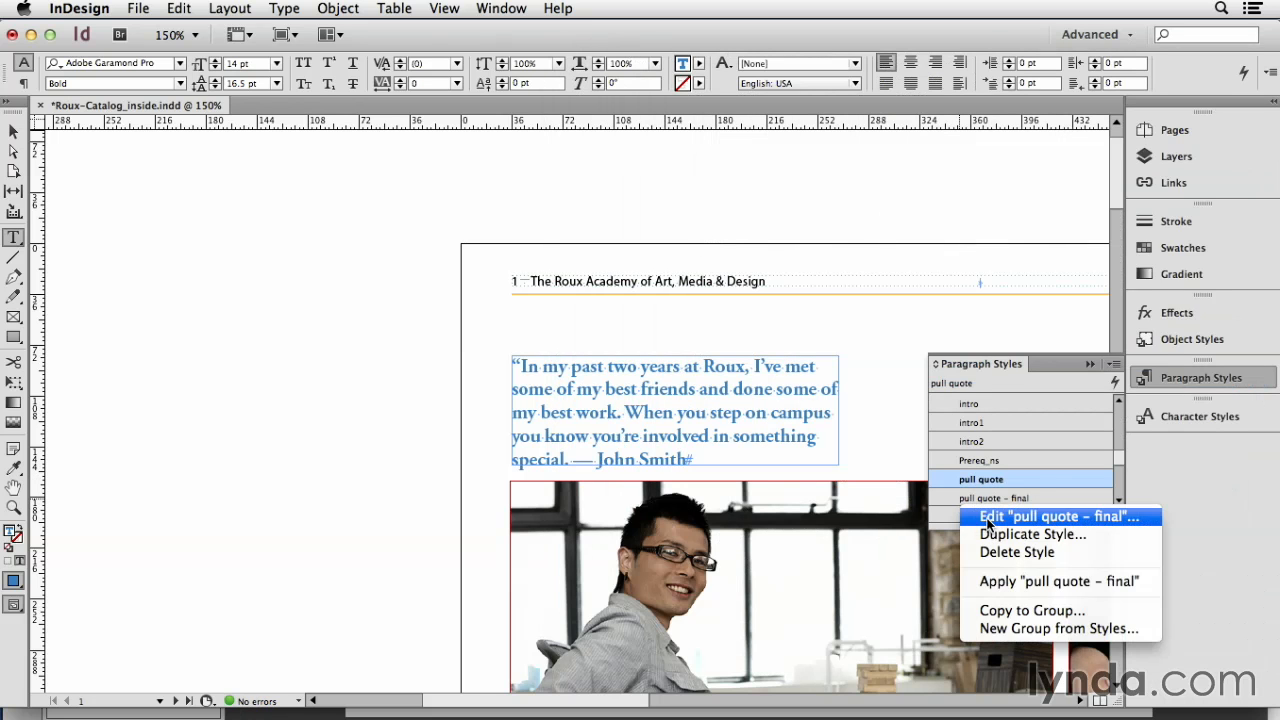
pyautogui.click(988, 525)
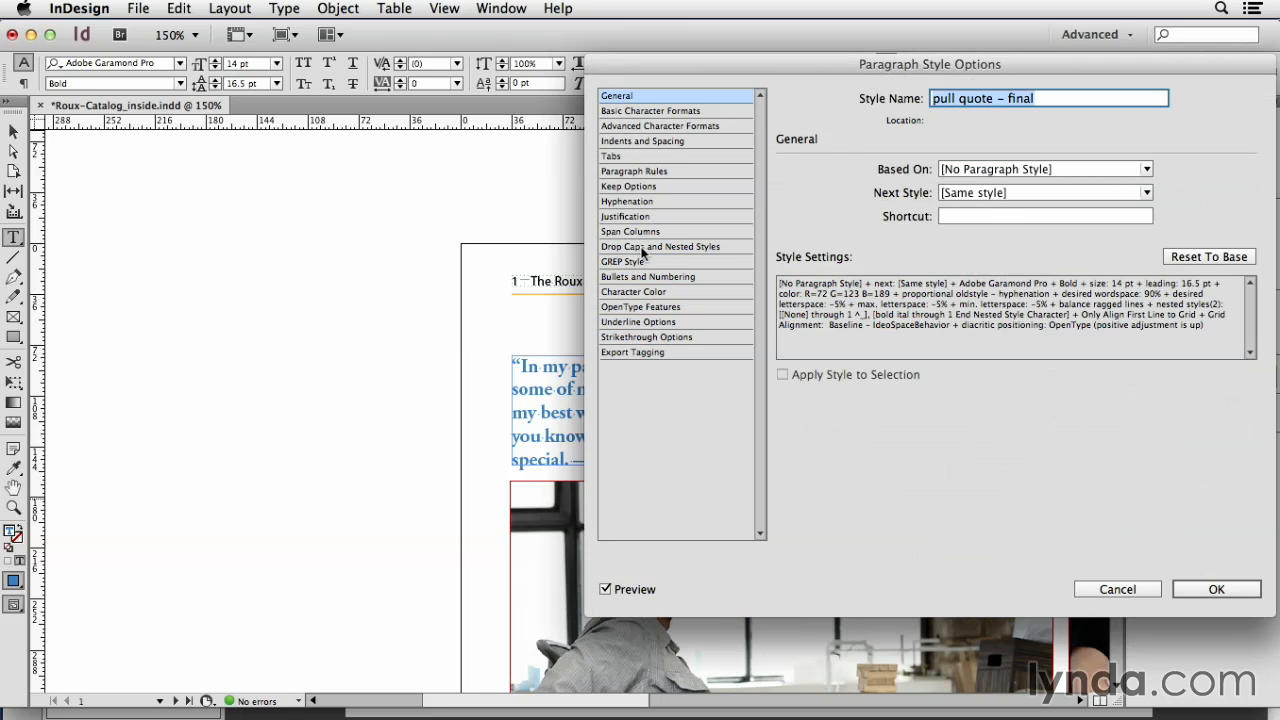
pyautogui.click(644, 247)
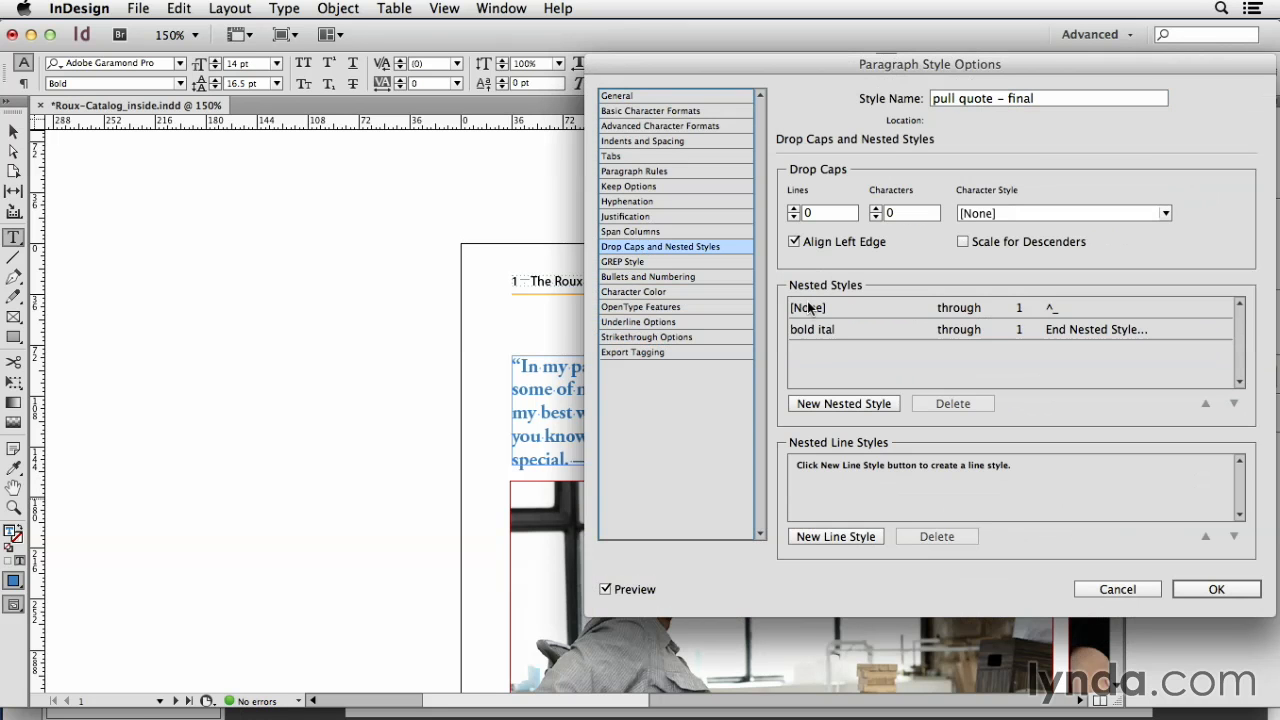
pyautogui.click(1055, 310)
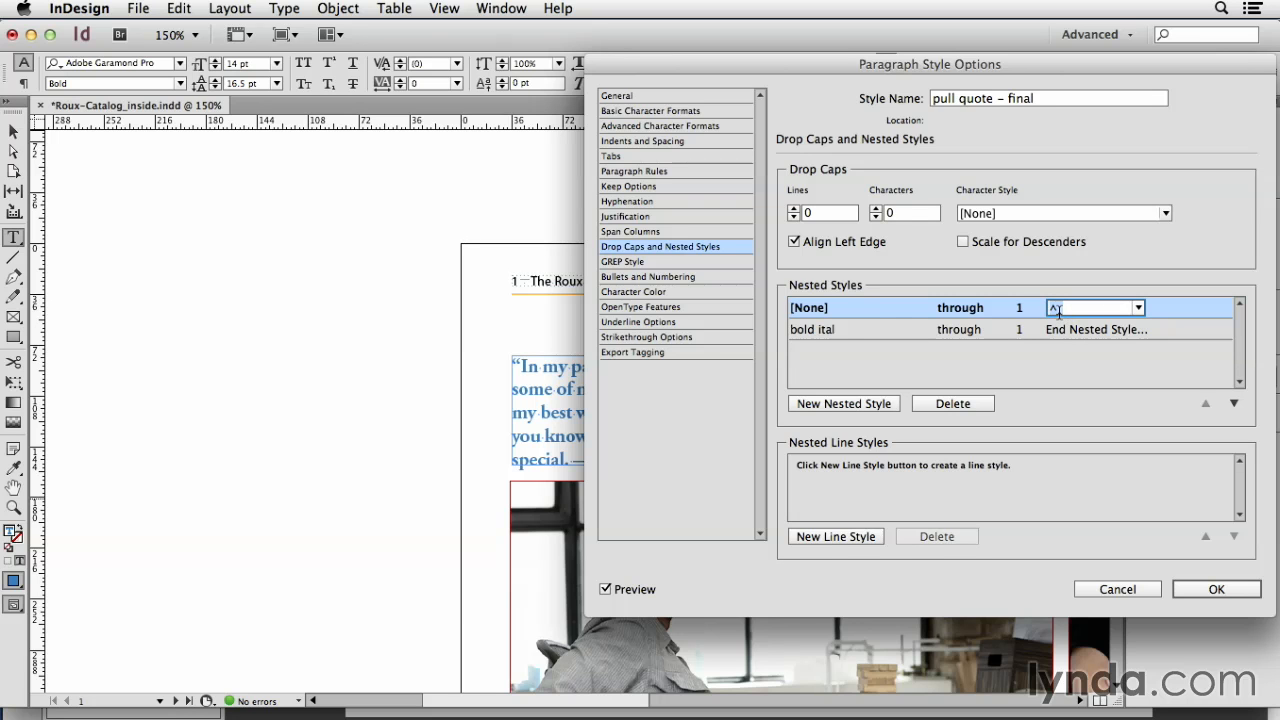
pyautogui.write('_')
# Step: Review the end-character choices for the bold ital nested style, keep End Nested Style Character, and cancel the style options
pyautogui.click(1072, 329)
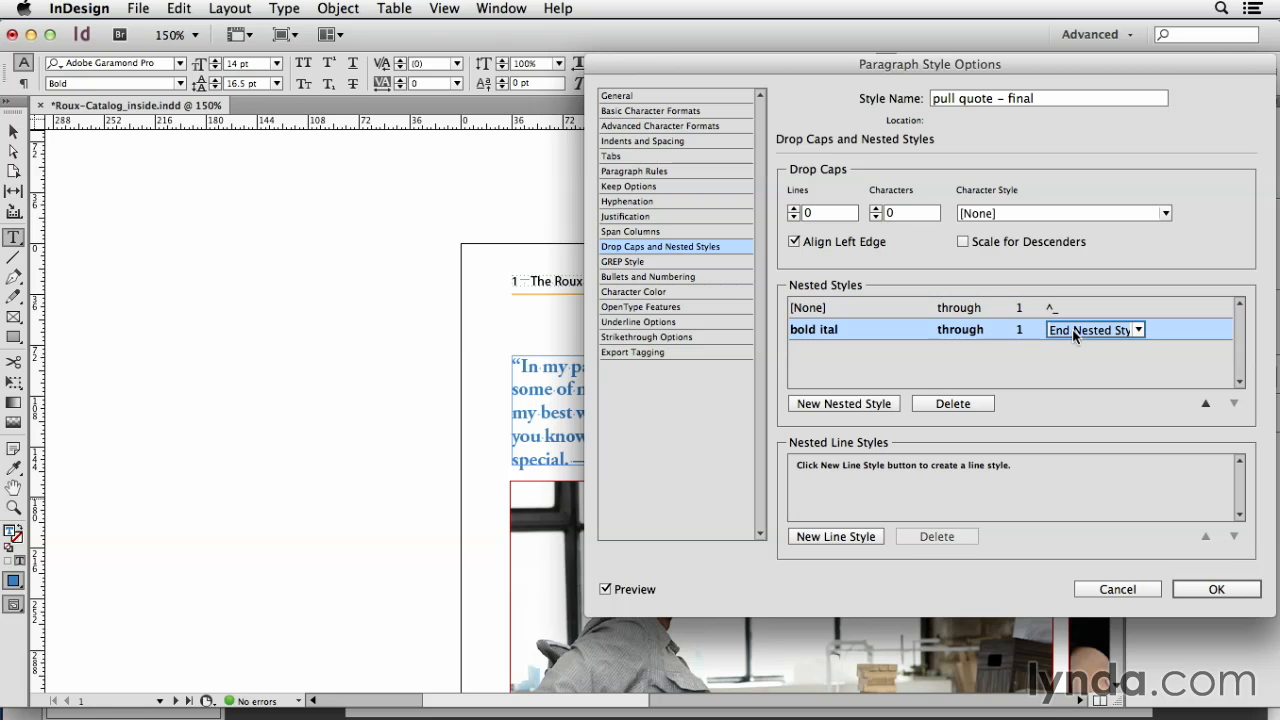
pyautogui.click(1139, 331)
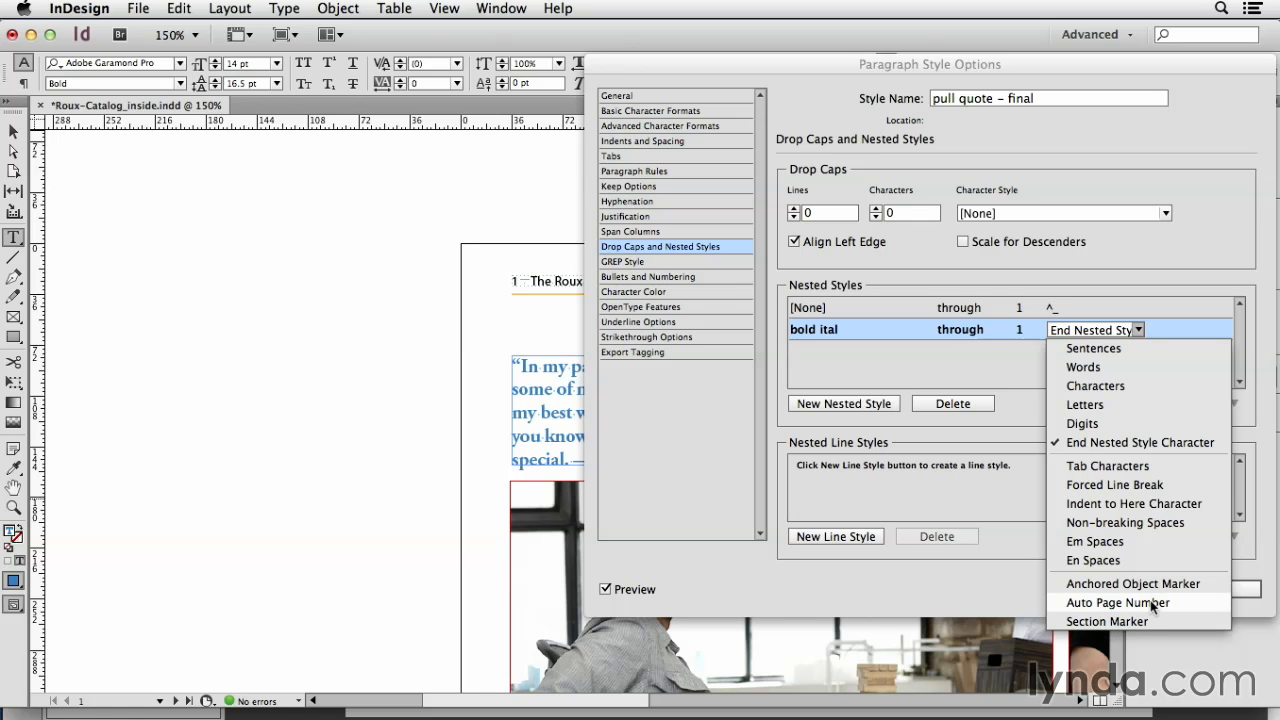
pyautogui.click(1175, 443)
pyautogui.click(1211, 405)
pyautogui.click(1118, 591)
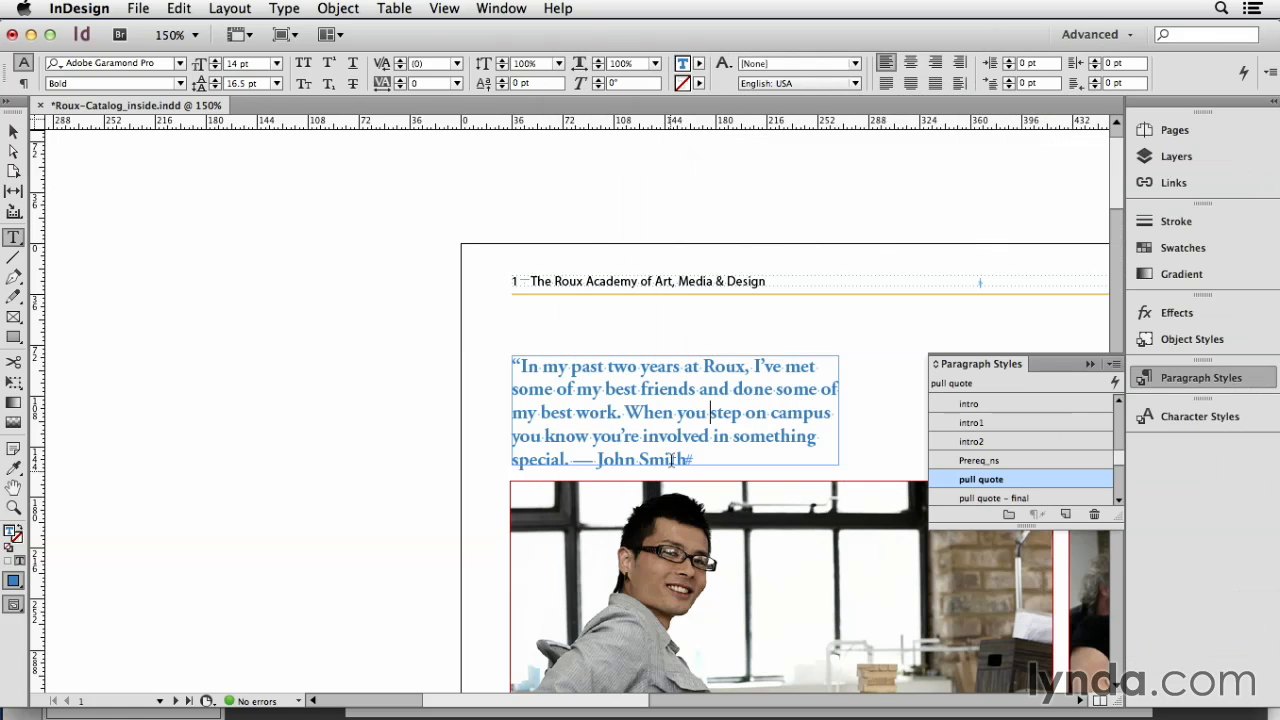
# Step: Apply the pull quote - final paragraph style to the quote and check the Balance Ragged Lines option
pyautogui.click(976, 498)
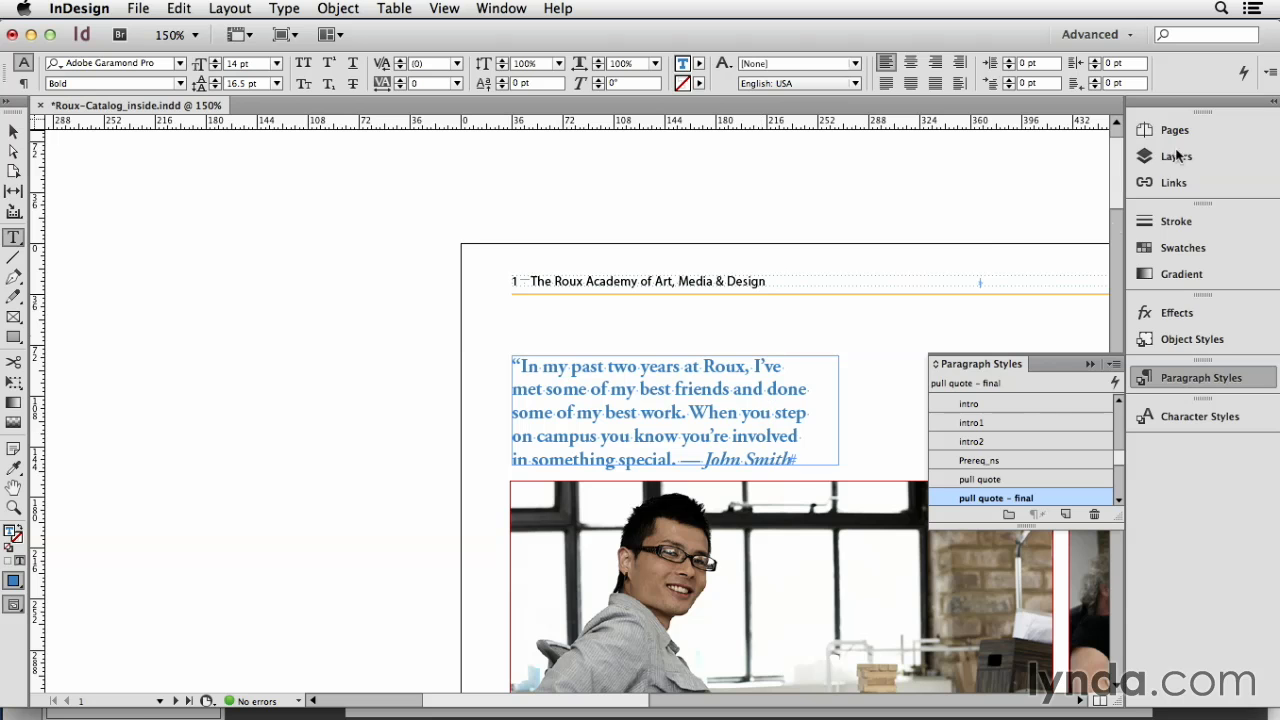
pyautogui.click(1271, 73)
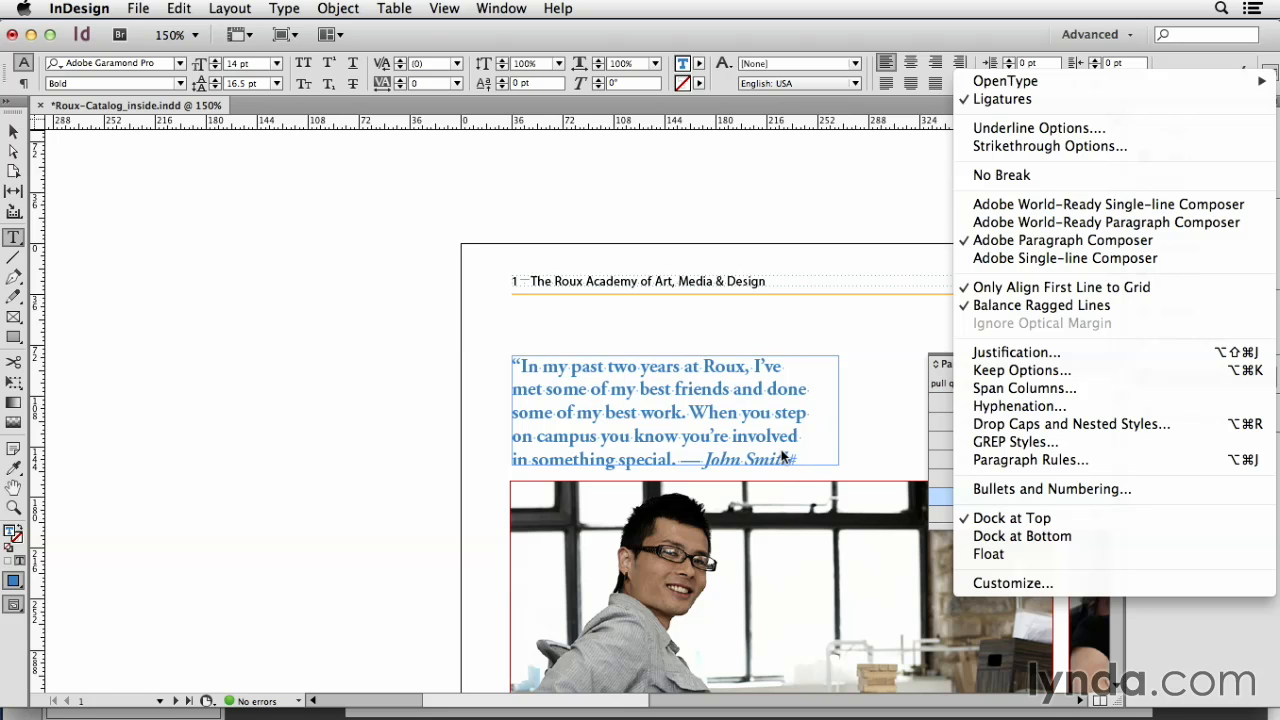
pyautogui.click(740, 425)
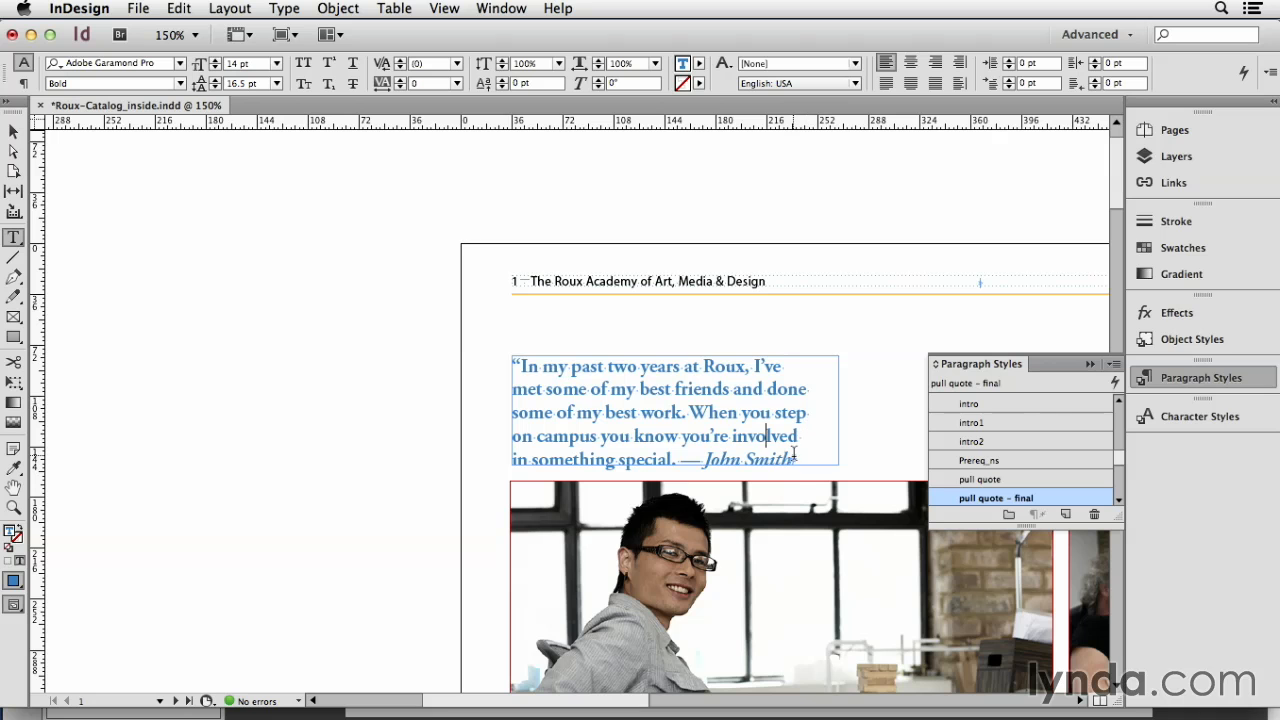
# Step: Test the line balancing by deleting "some of my best" from the quote, and undo the deletion
pyautogui.moveTo(547, 390); pyautogui.dragTo(652, 386)
pyautogui.hotkey('ctrl', 'c')
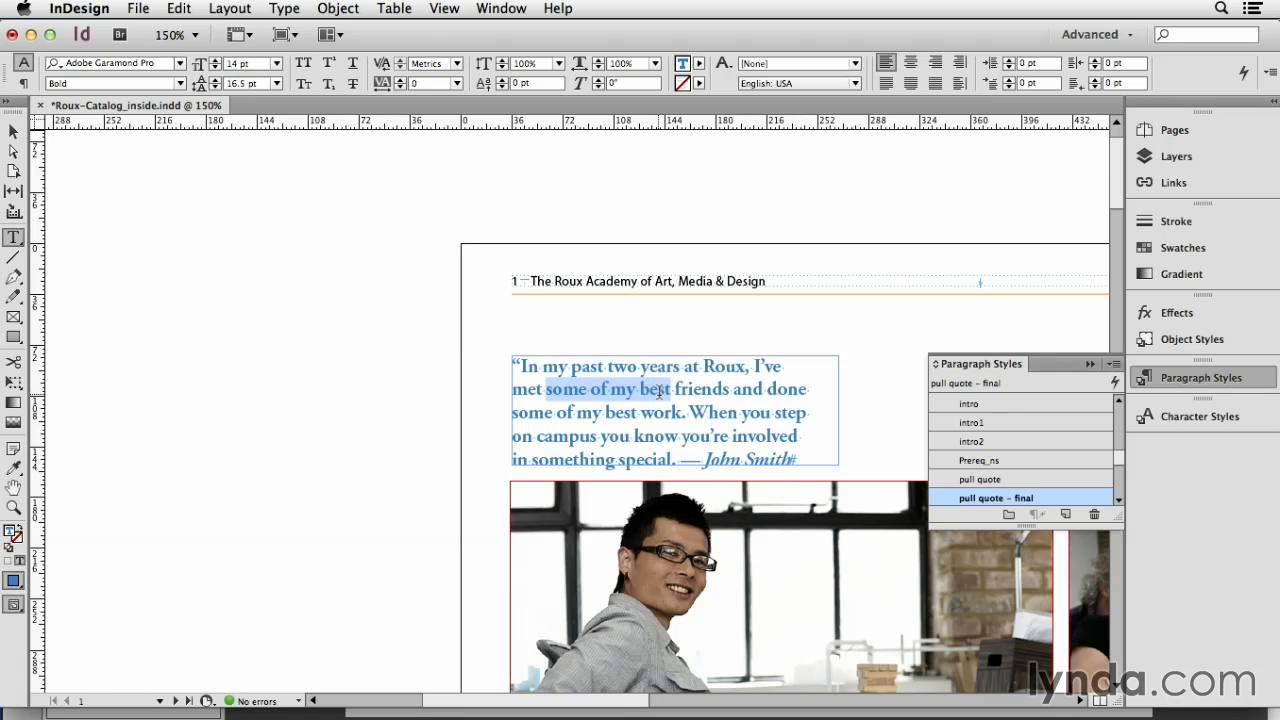
pyautogui.press('BackSpace')
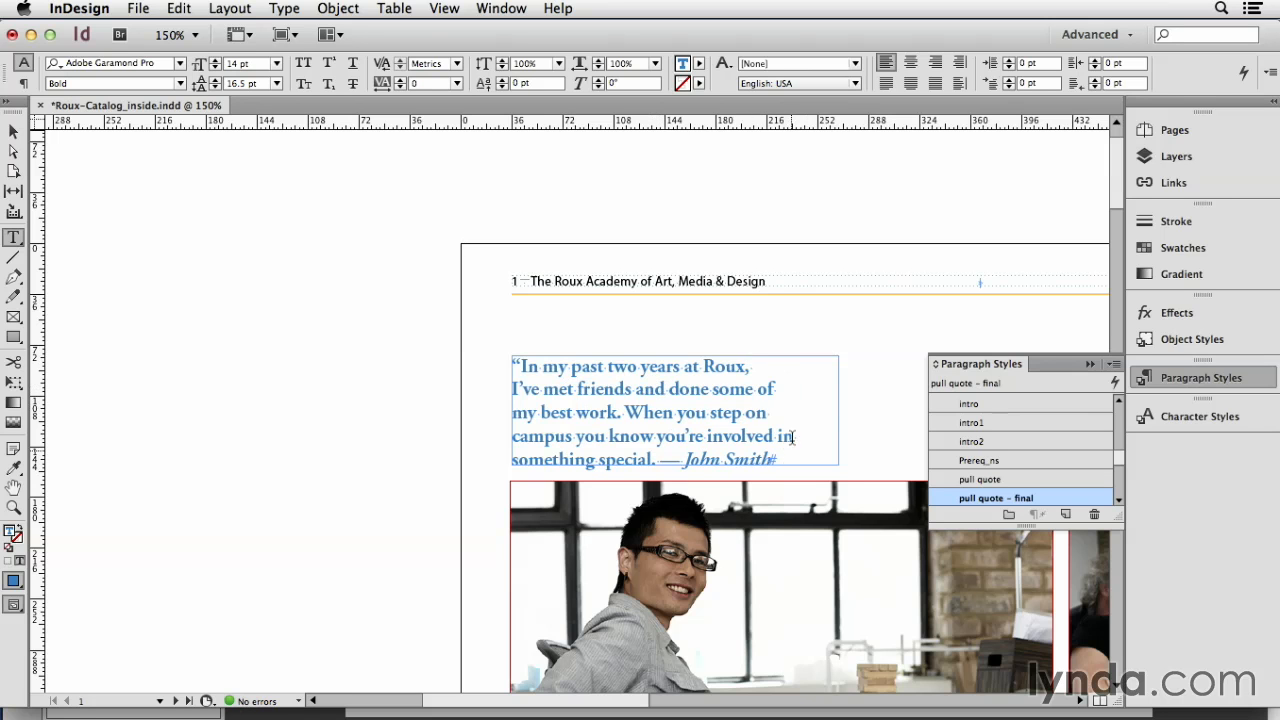
pyautogui.hotkey('ctrl', 'v')
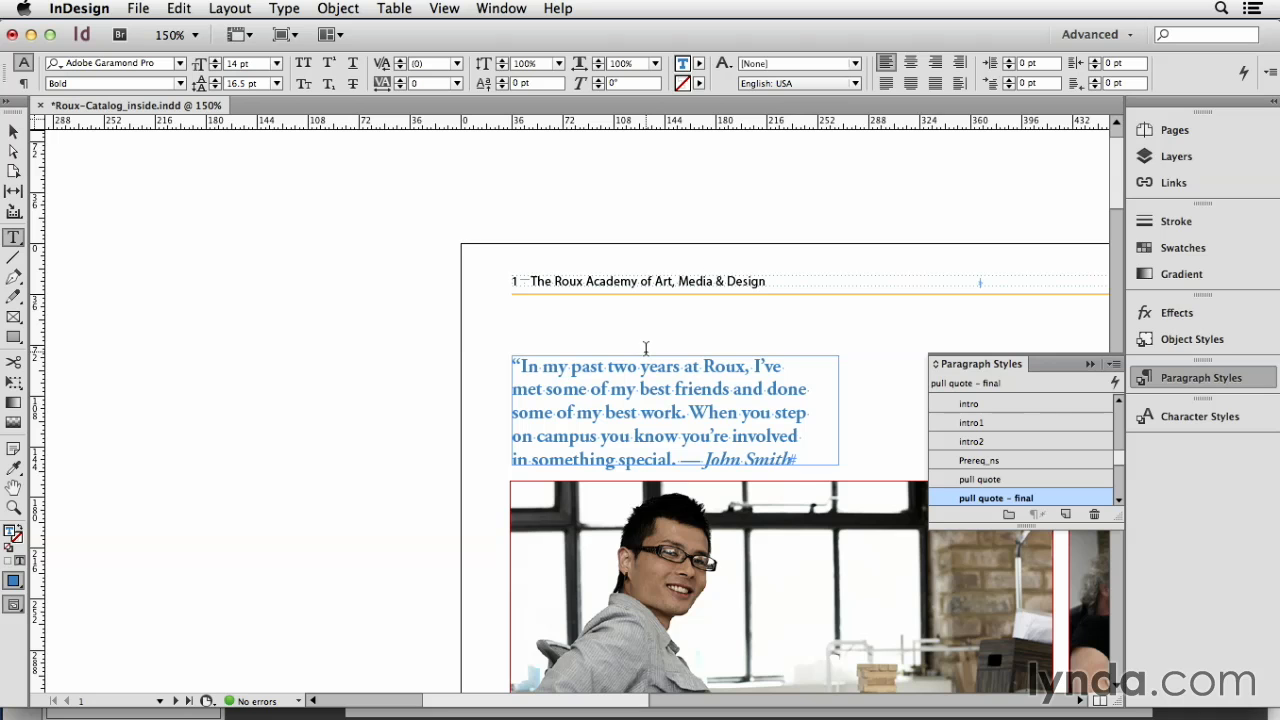
# Step: Center the quote, test its line balancing by deleting "my best friends", and undo the deletion
pyautogui.press('super')
pyautogui.press('super+shift+c')
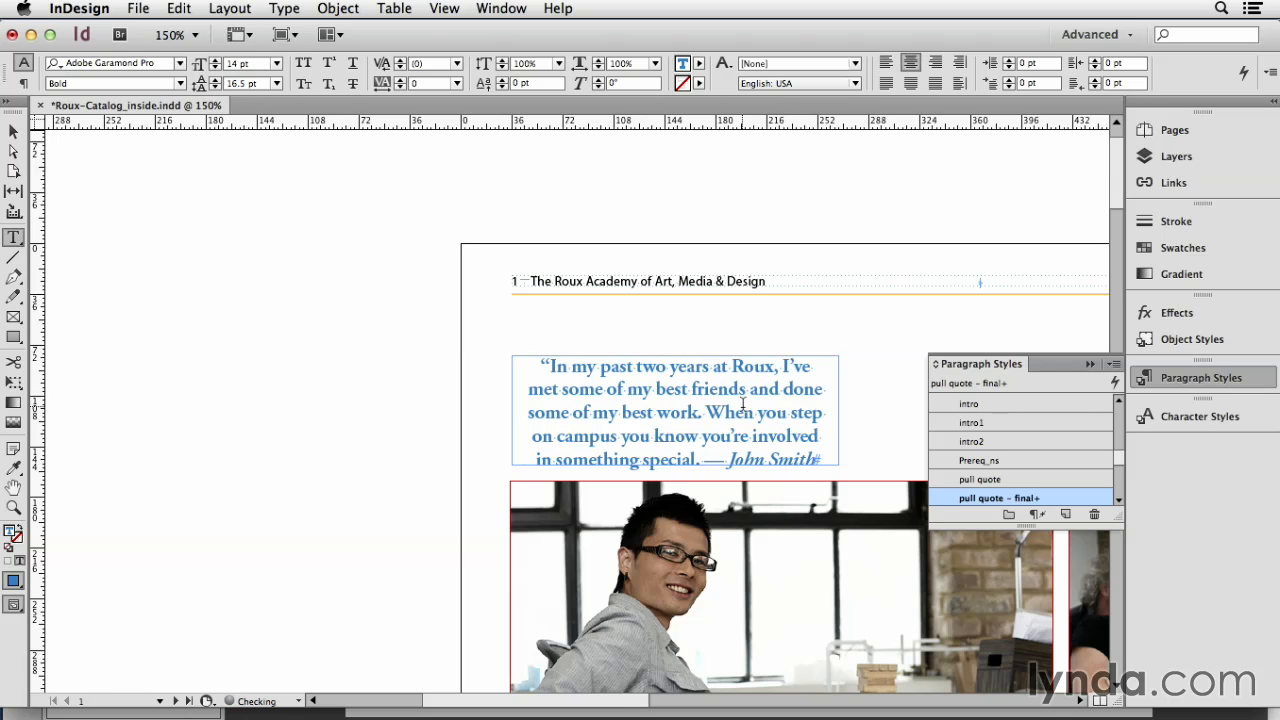
pyautogui.moveTo(627, 389); pyautogui.dragTo(687, 412)
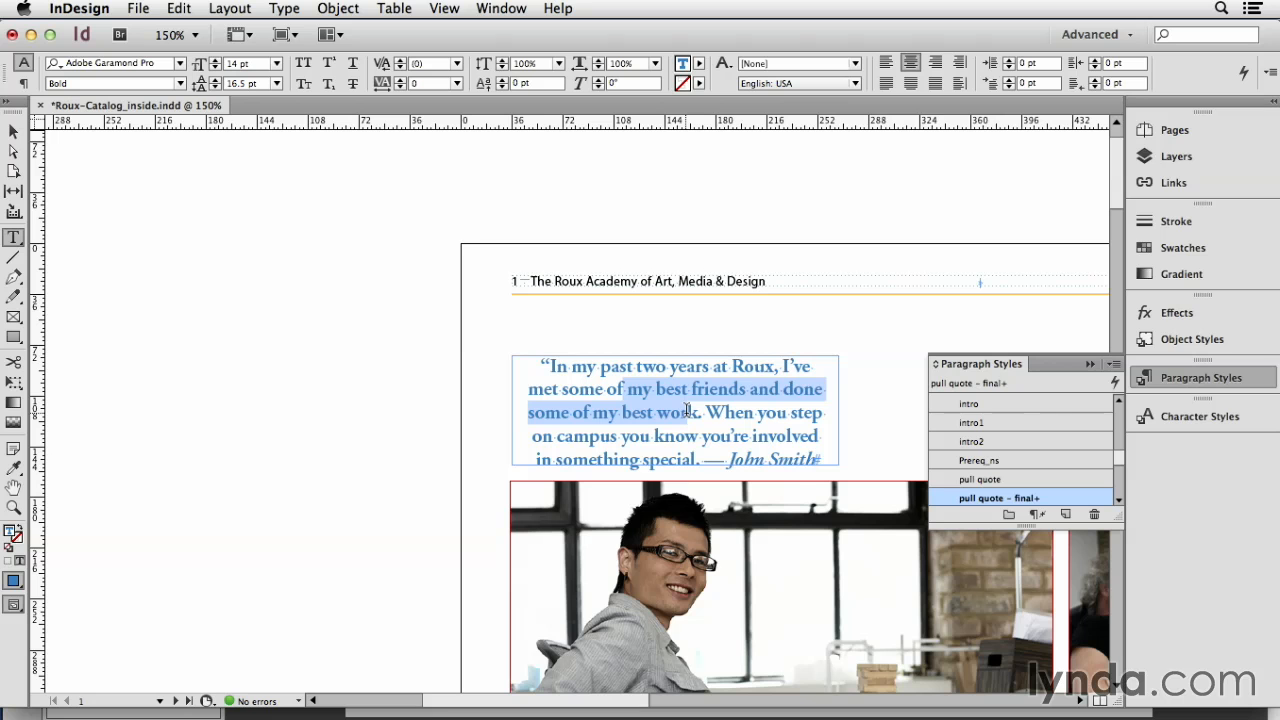
pyautogui.moveTo(627, 390); pyautogui.dragTo(748, 391)
pyautogui.press('BackSpace')
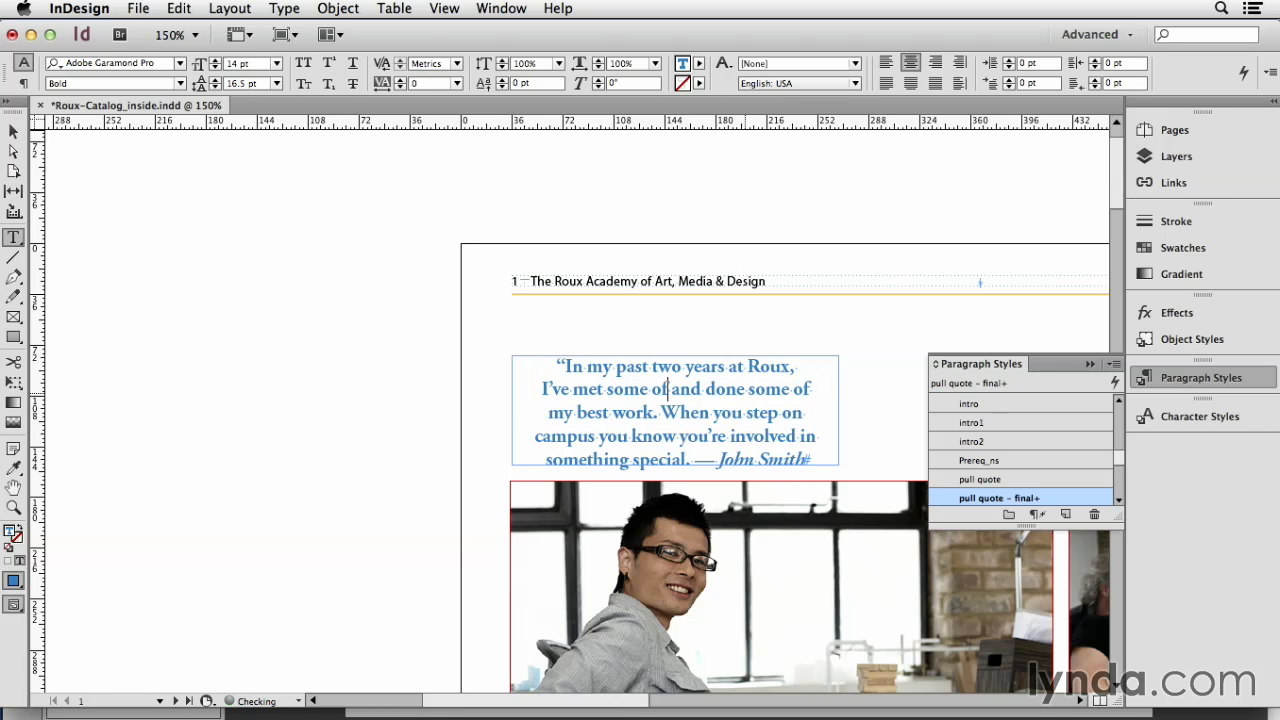
pyautogui.press('super+z')
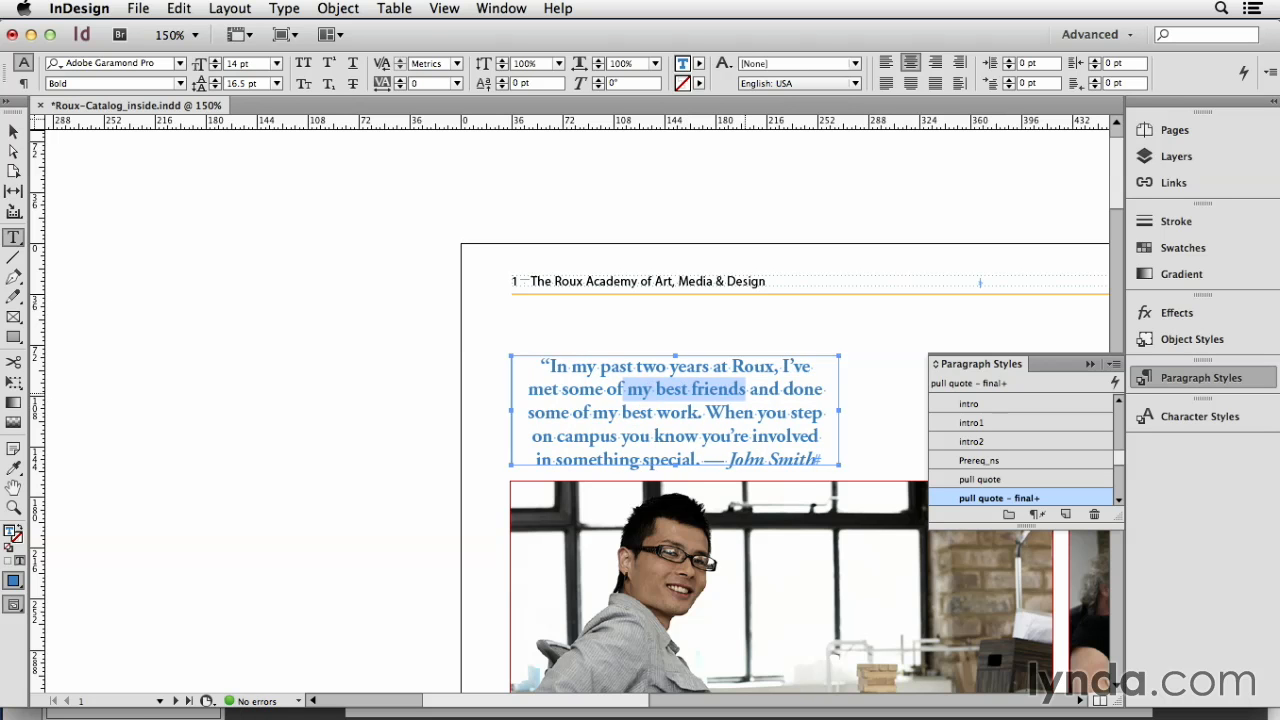
# Step: Show the paragraph formatting controls and align the quote to the left
pyautogui.click(587, 412)
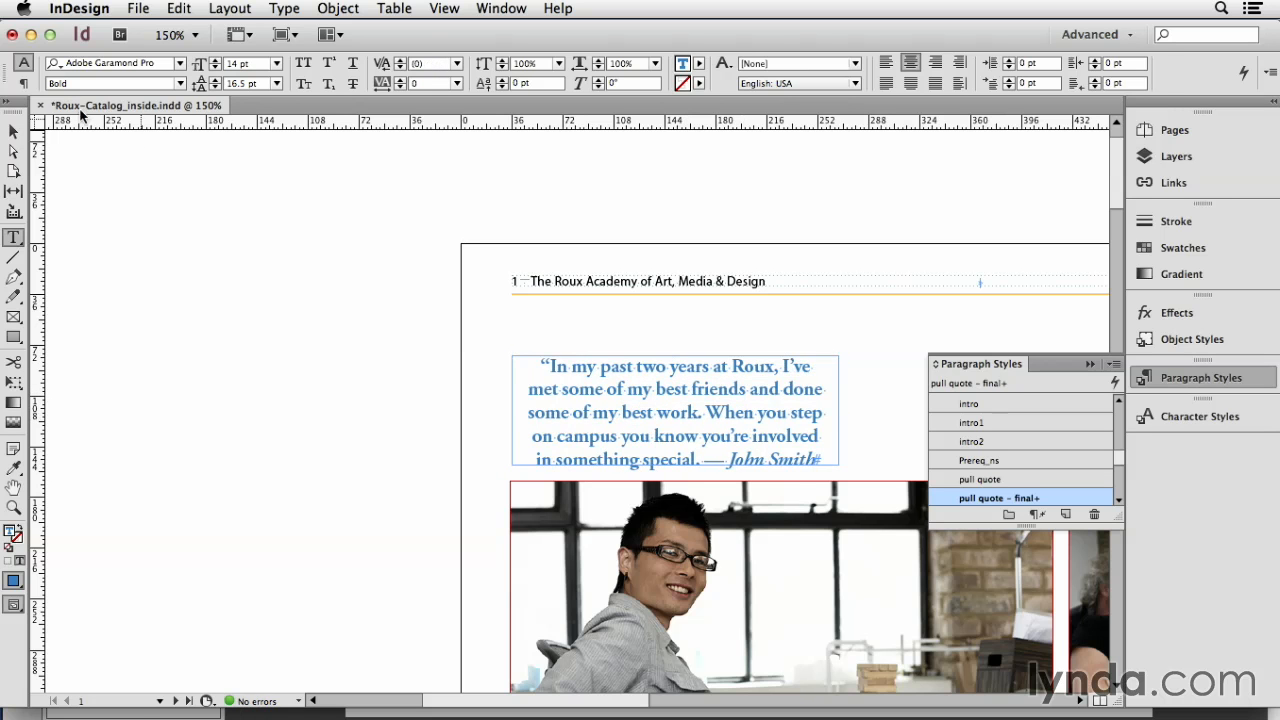
pyautogui.click(23, 83)
pyautogui.click(58, 62)
pyautogui.click(578, 415)
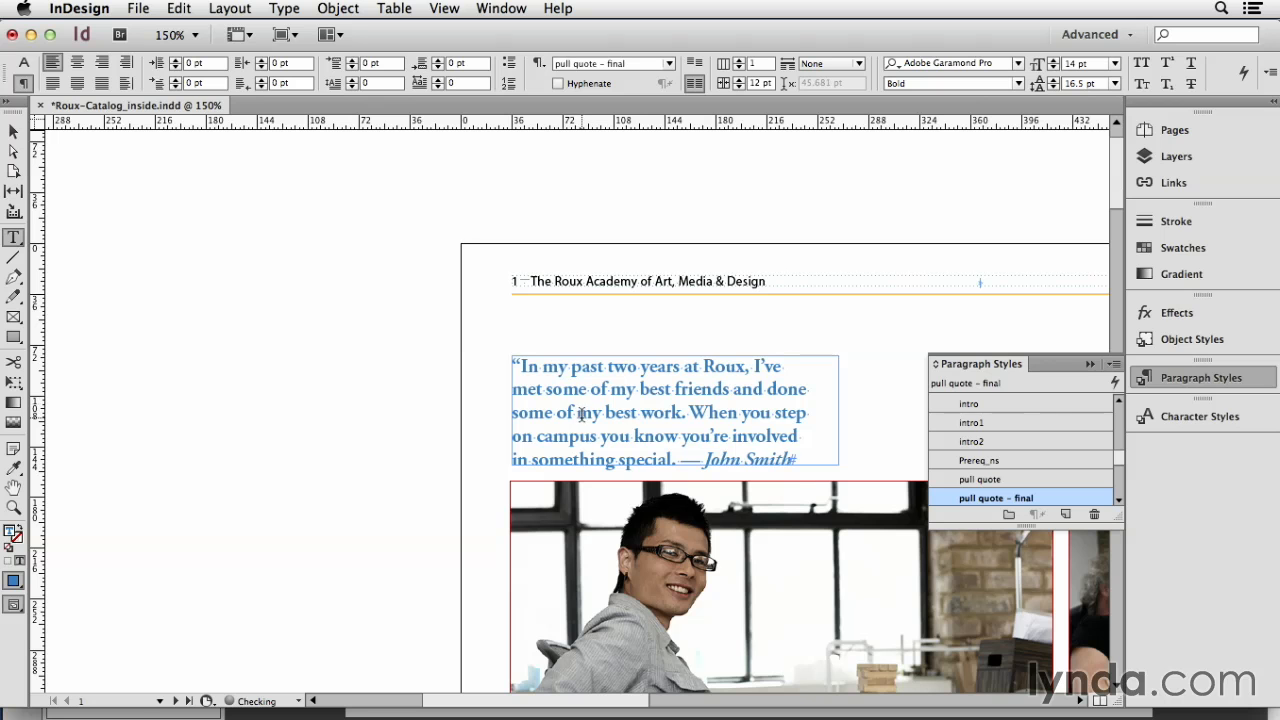
# Step: Review the pull quote - final style's character formats and its Indents and Spacing settings, including Balance Ragged Lines, without changing anything
pyautogui.rightClick(998, 497)
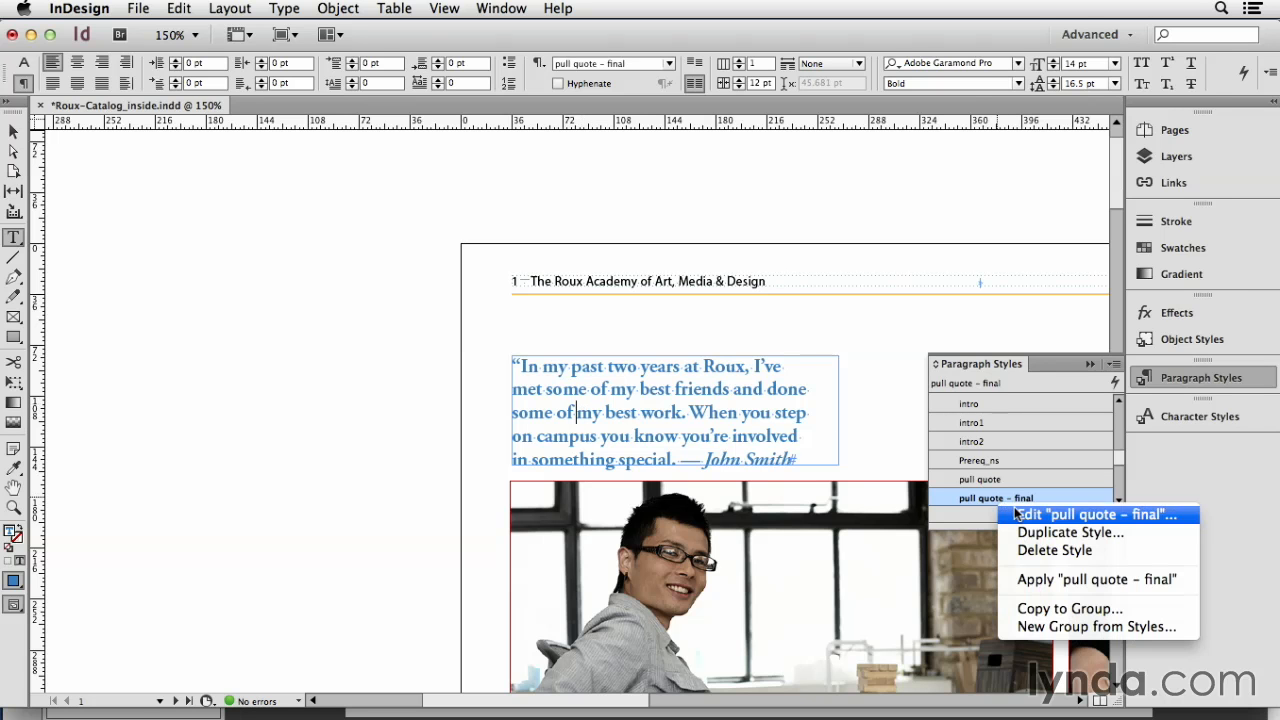
pyautogui.click(1020, 514)
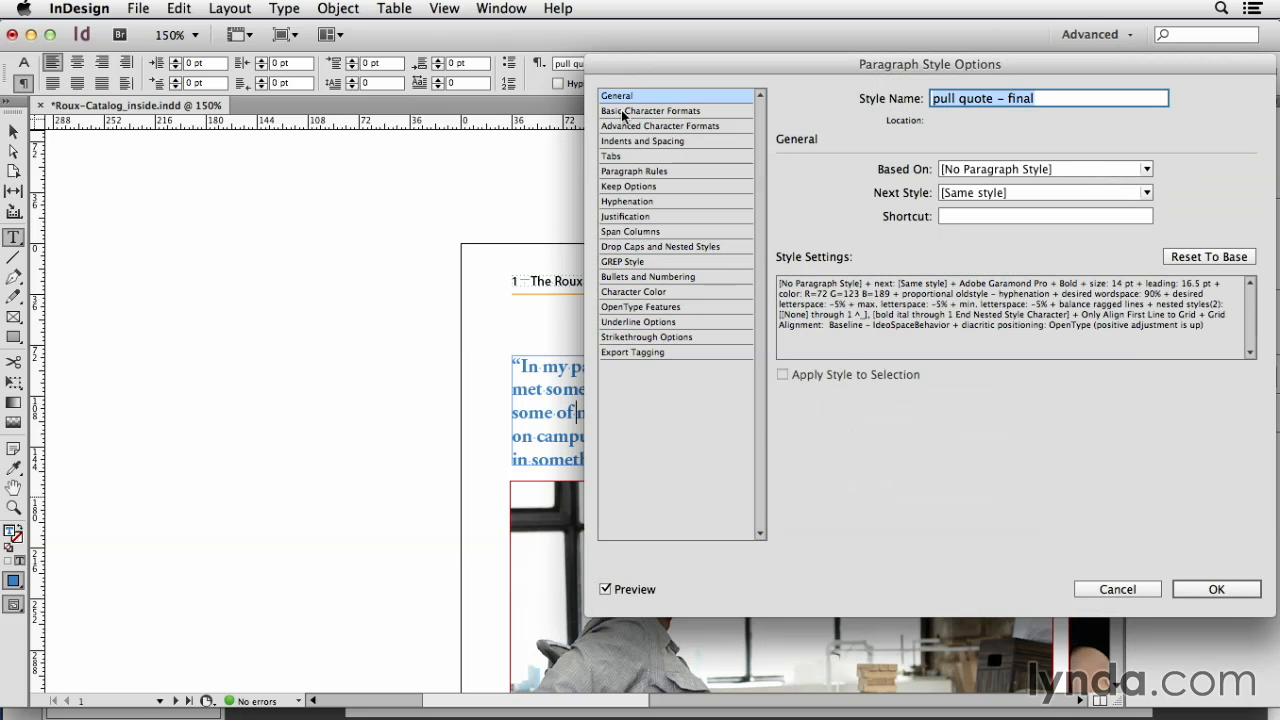
pyautogui.click(621, 110)
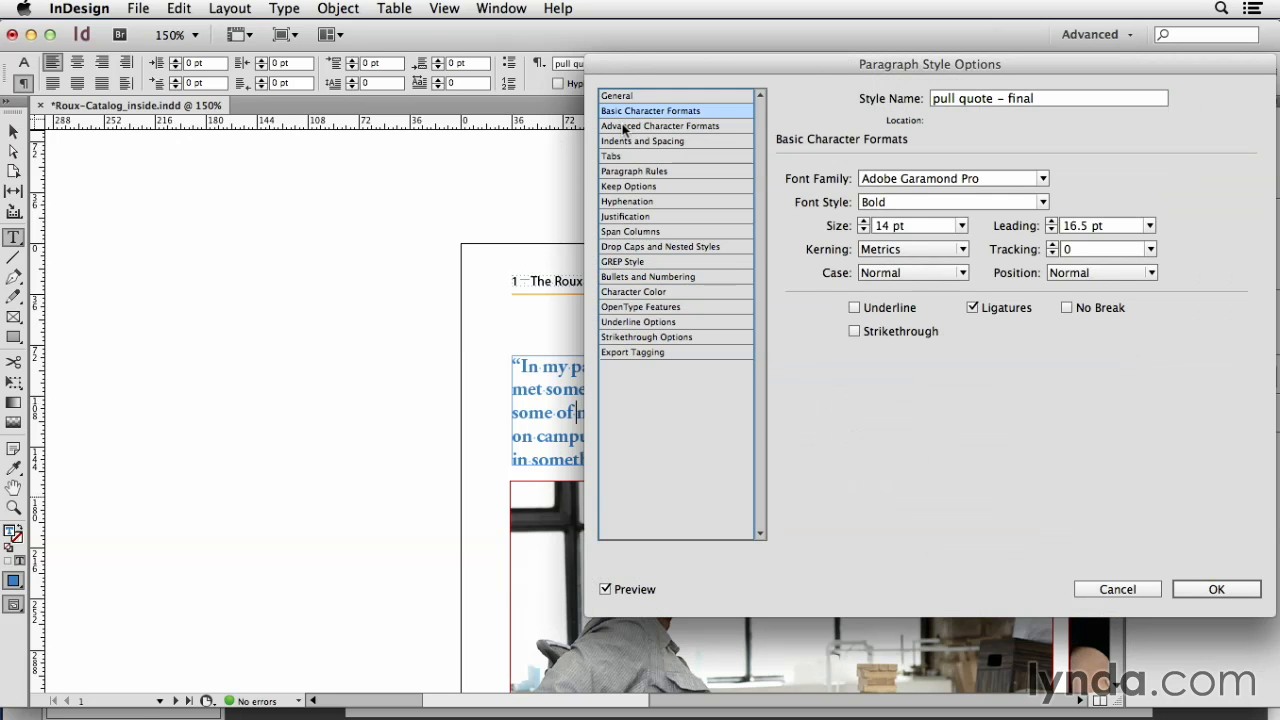
pyautogui.click(625, 127)
pyautogui.click(625, 141)
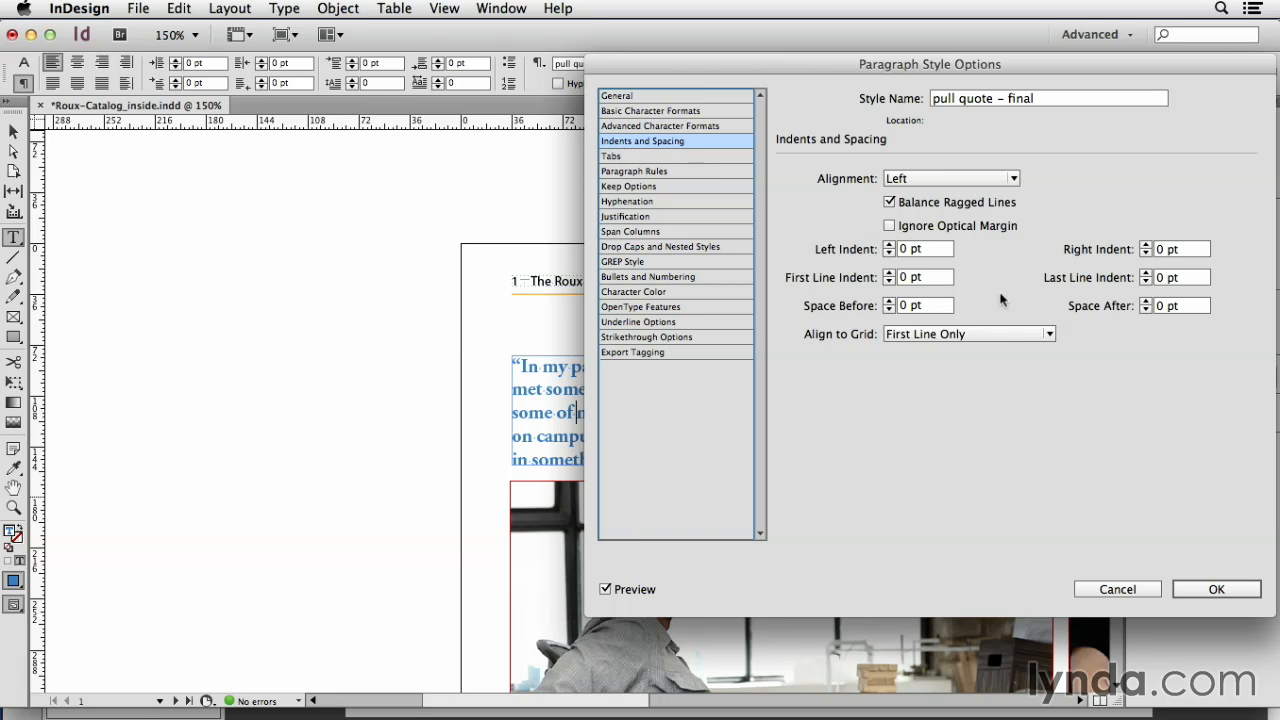
pyautogui.click(1117, 589)
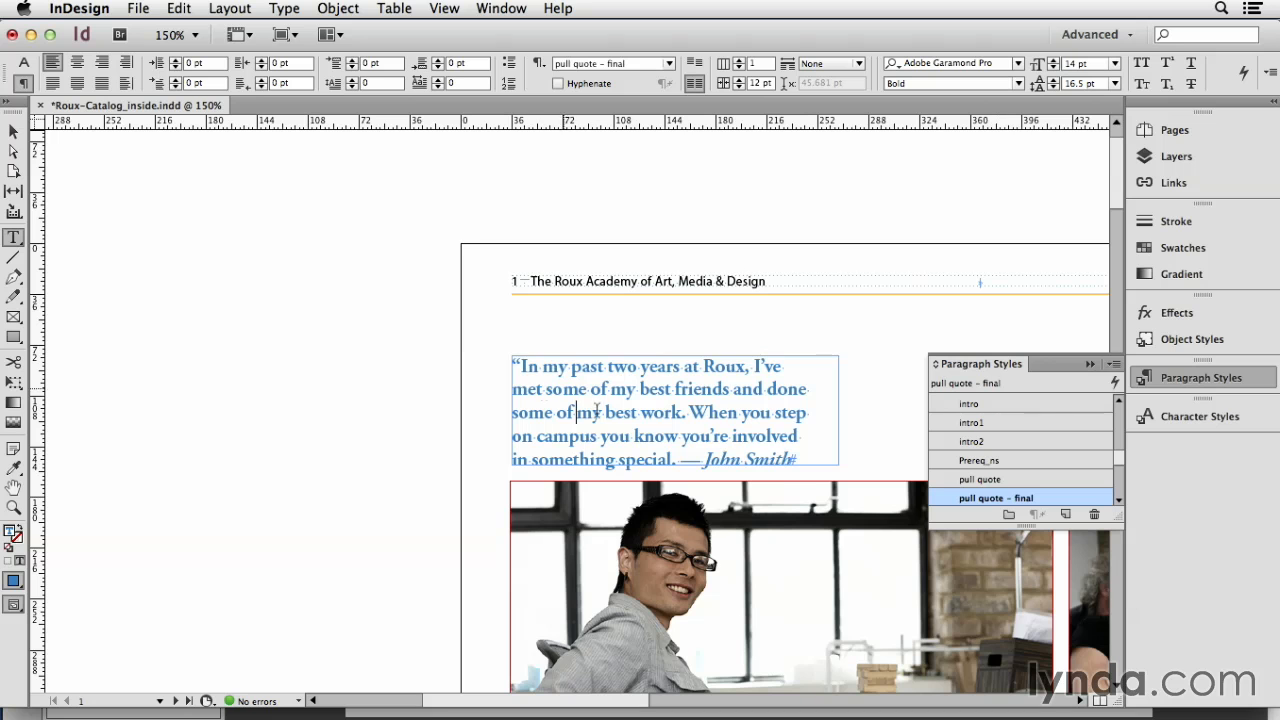
# Step: Place the text cursor right after the quote's opening quotation mark and look up the Indent to Here special character
pyautogui.click(521, 367)
pyautogui.click(280, 9)
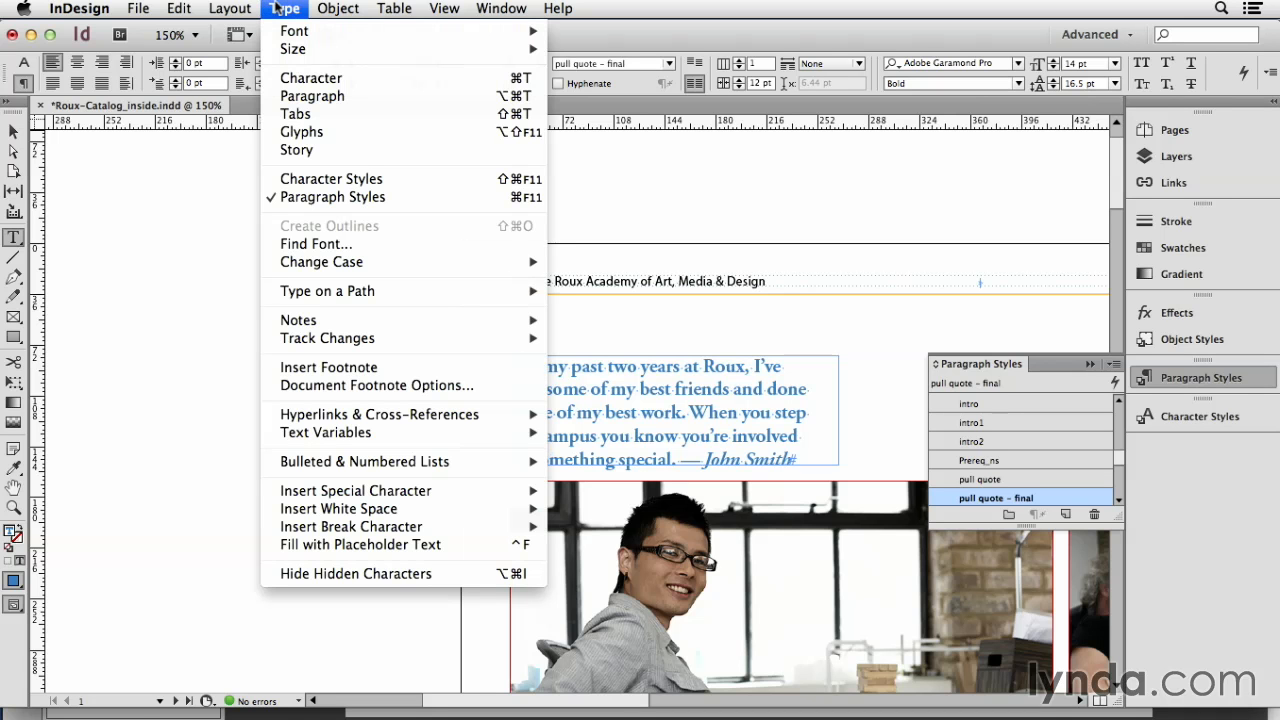
pyautogui.moveTo(538, 491)
pyautogui.moveTo(588, 566)
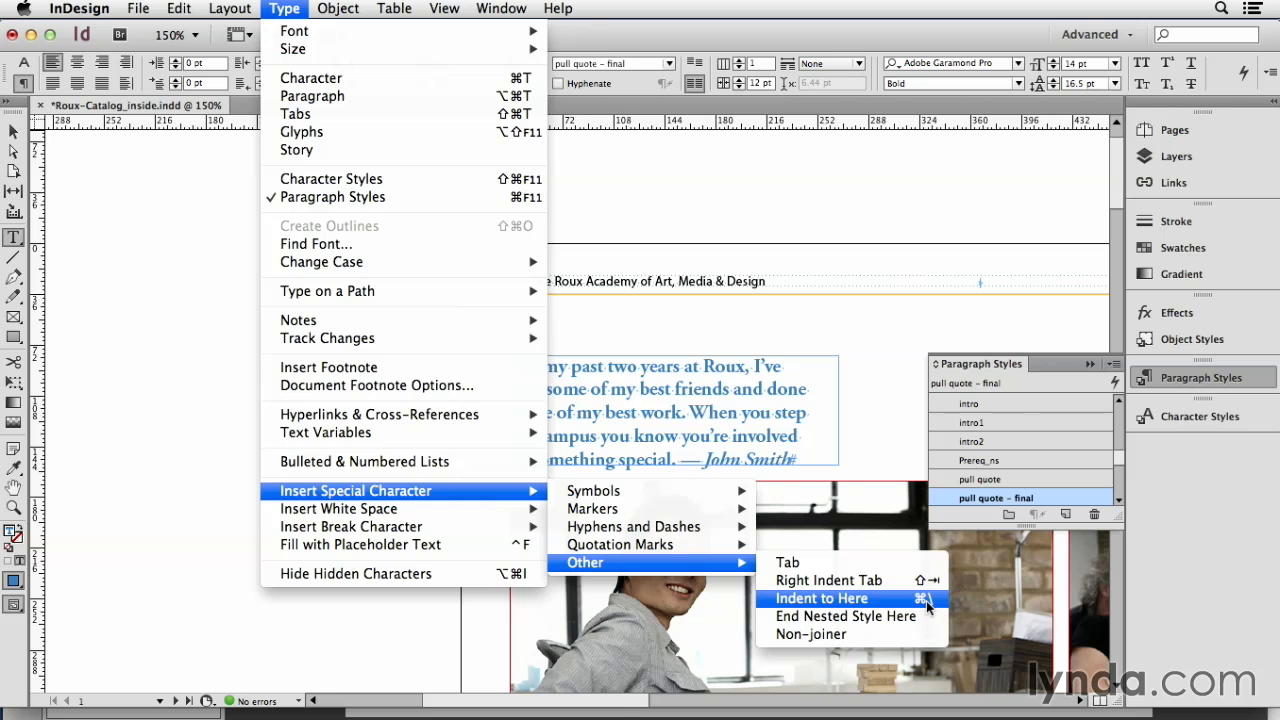
pyautogui.click(731, 390)
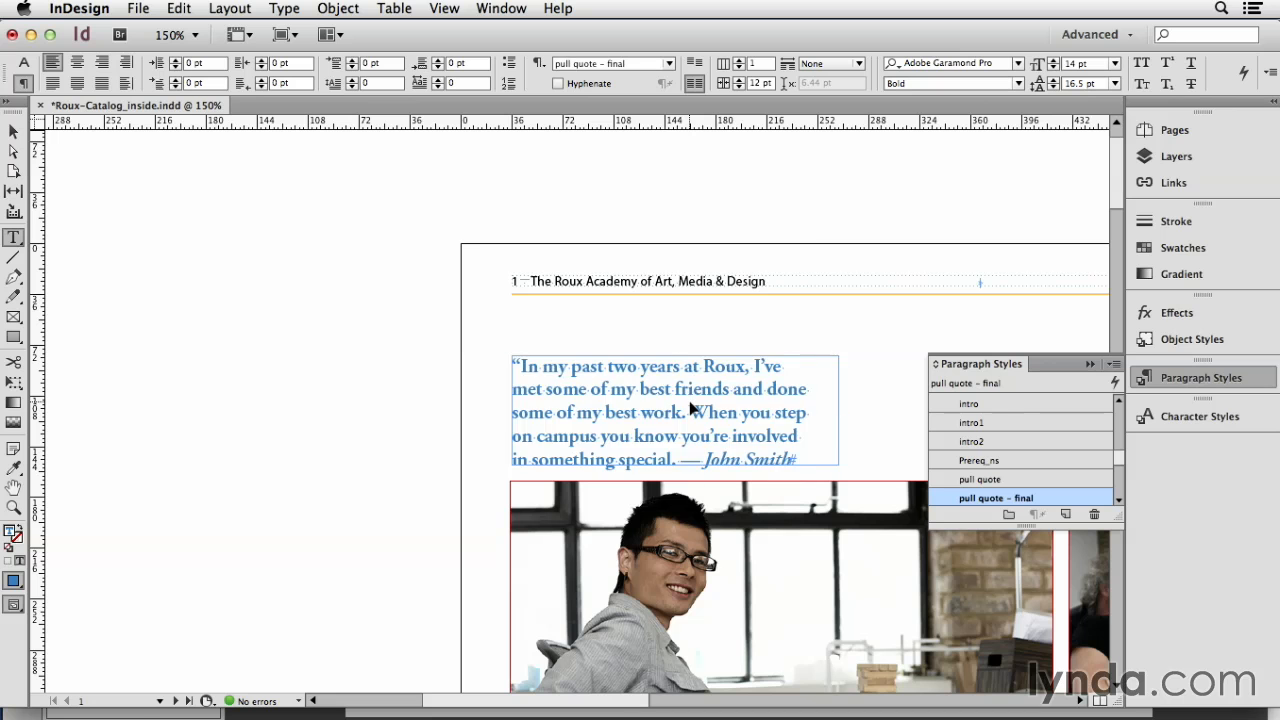
# Step: Use Quick Apply to find "indent to" and insert an Indent to Here character after the opening quotation mark
pyautogui.press('super+Return')
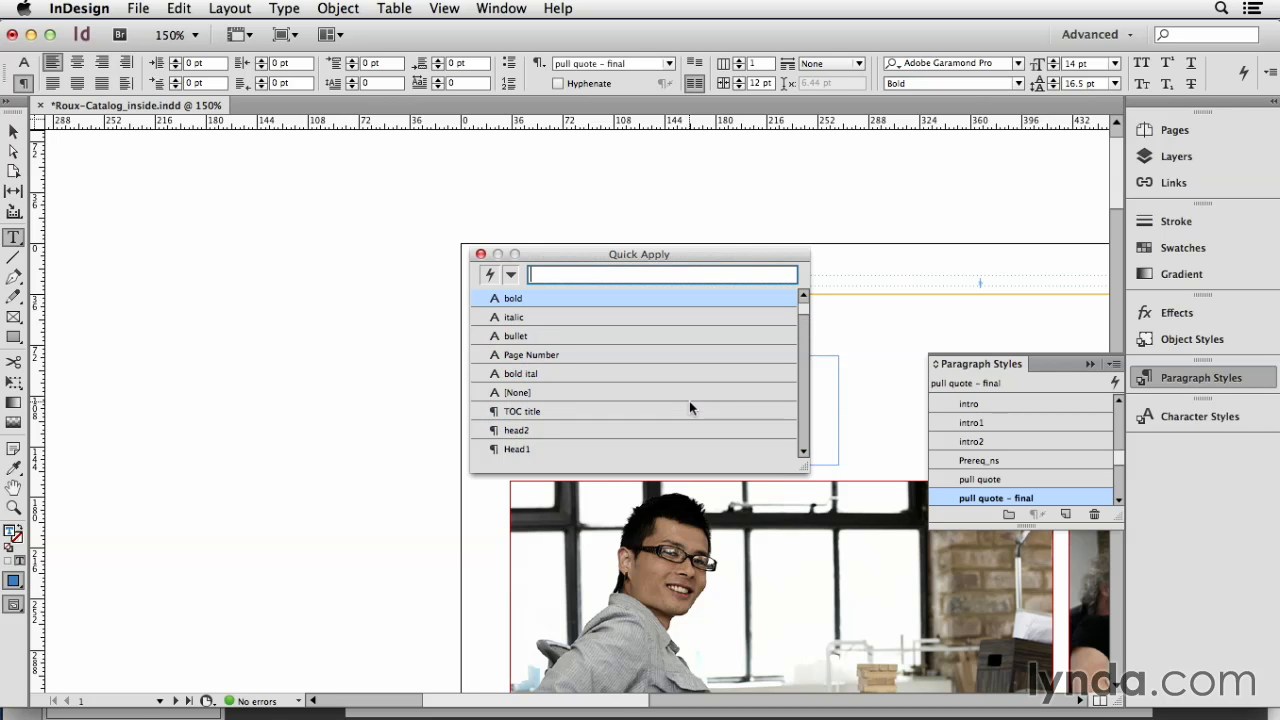
pyautogui.write('inde')
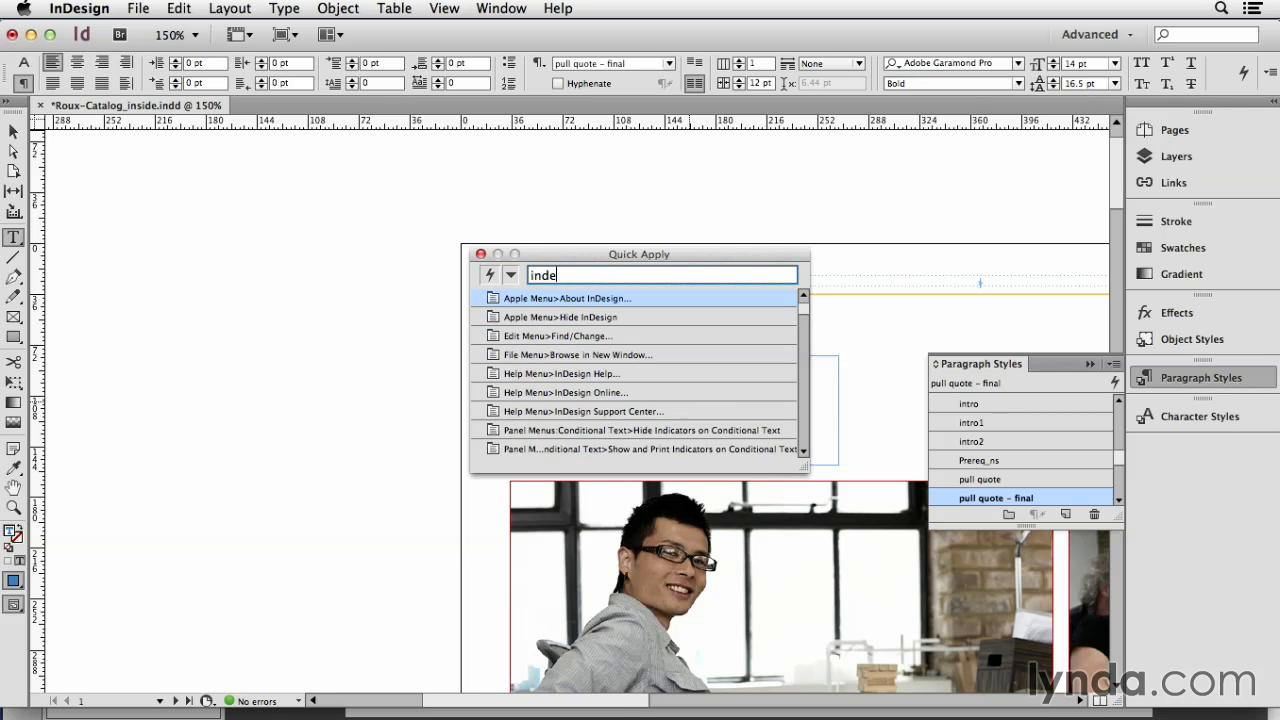
pyautogui.write('nt to')
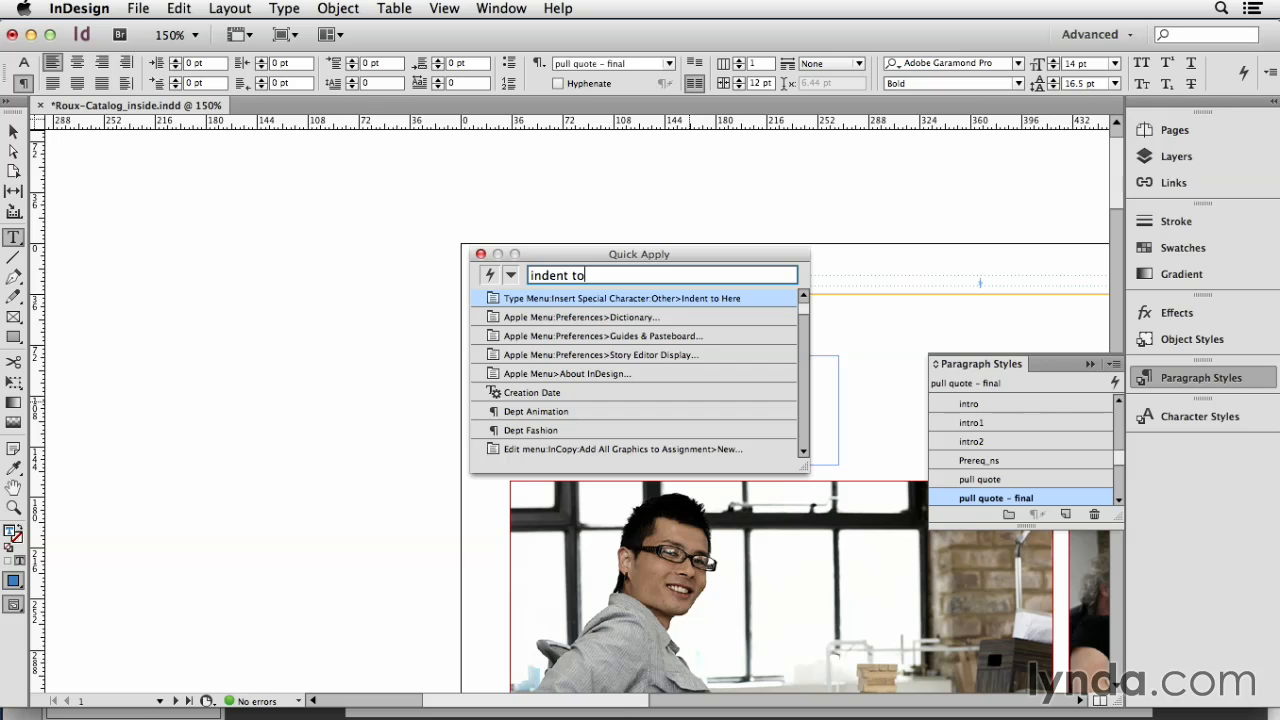
pyautogui.press('Return')
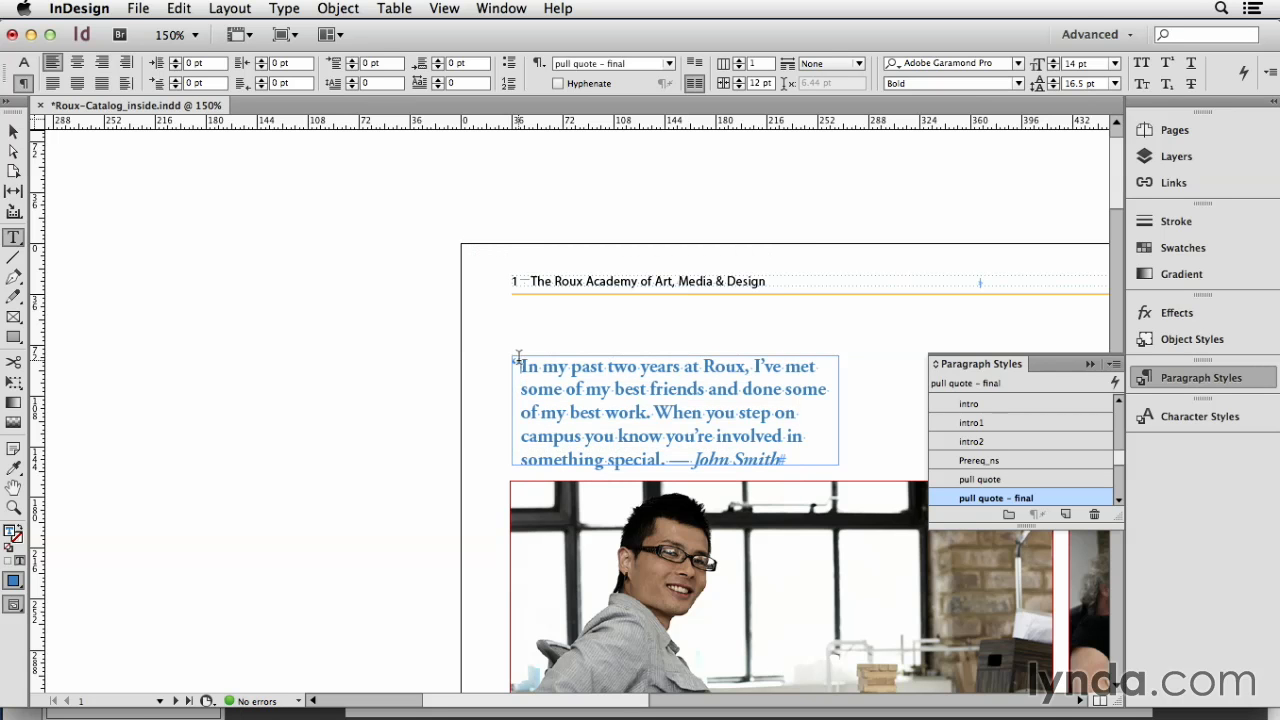
# Step: Examine the quote's hanging quotation mark up close and in Preview mode, with the text frame deselected
pyautogui.press('super')
pyautogui.press('super+equal')
pyautogui.press('super+equal')
pyautogui.press('super+equal')
pyautogui.press('super+minus')
pyautogui.press('super+minus')
pyautogui.press('super+minus')
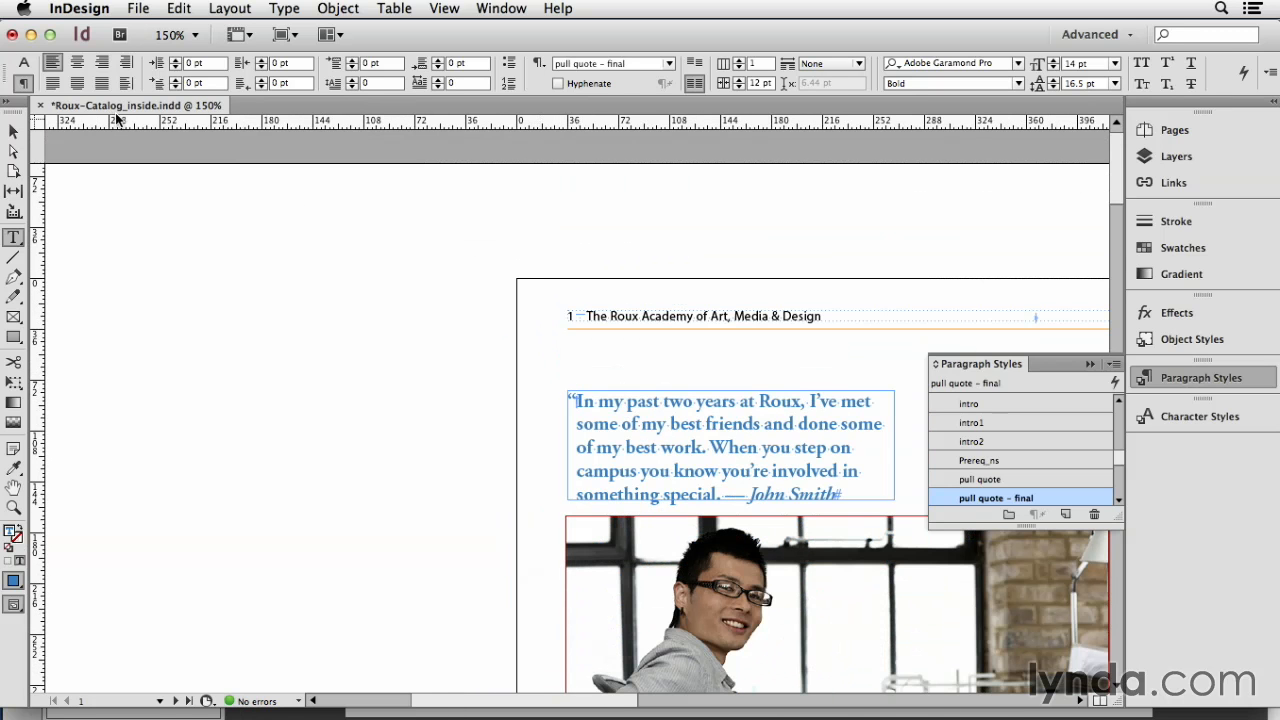
pyautogui.click(16, 131)
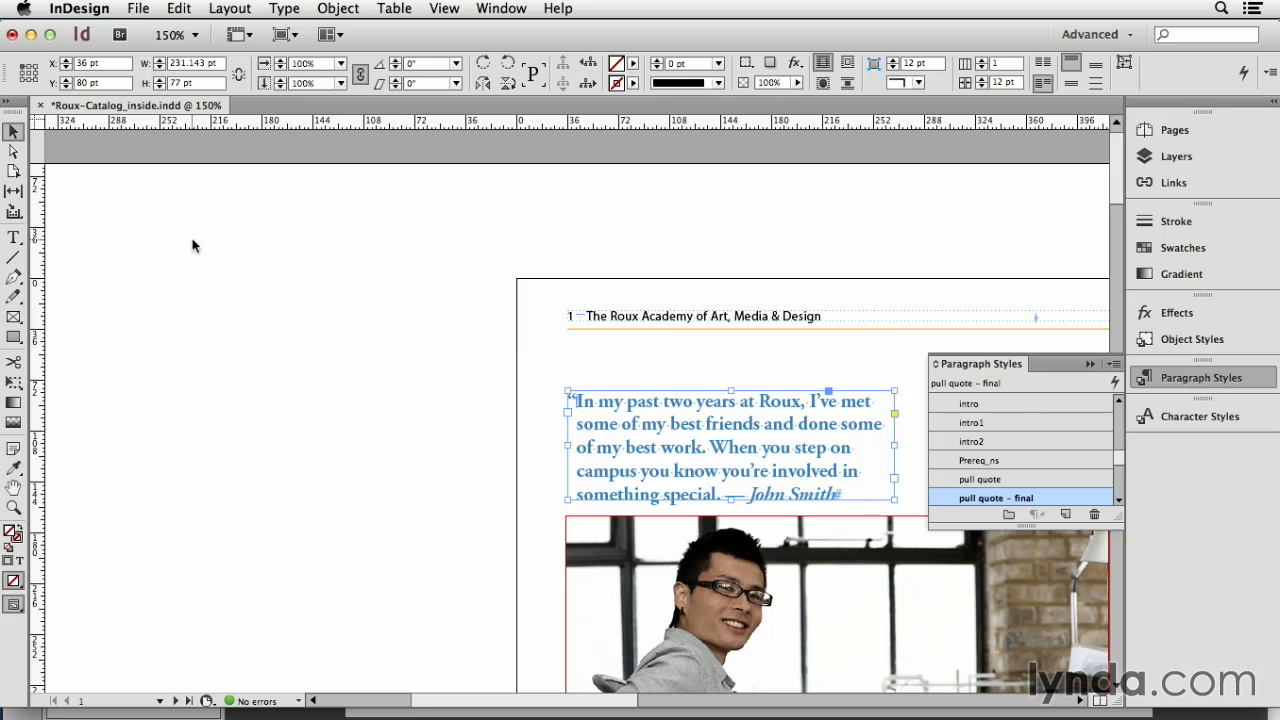
pyautogui.press('w')
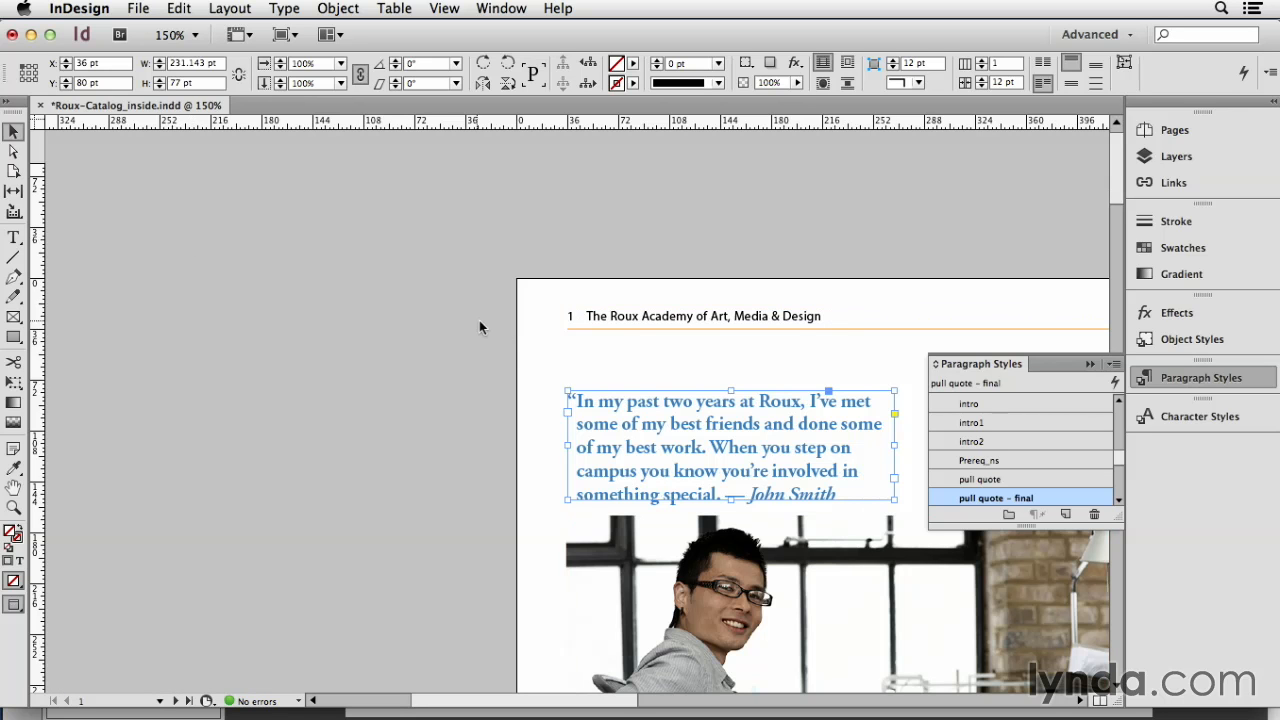
pyautogui.click(541, 346)
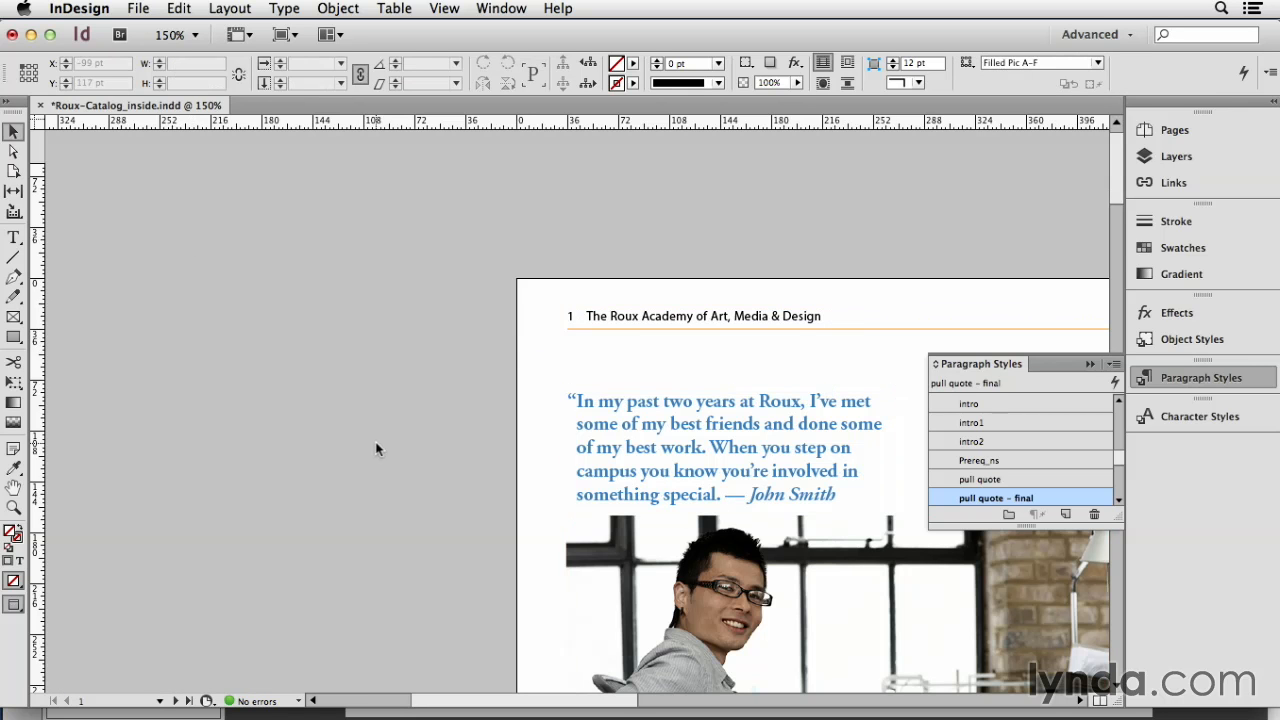